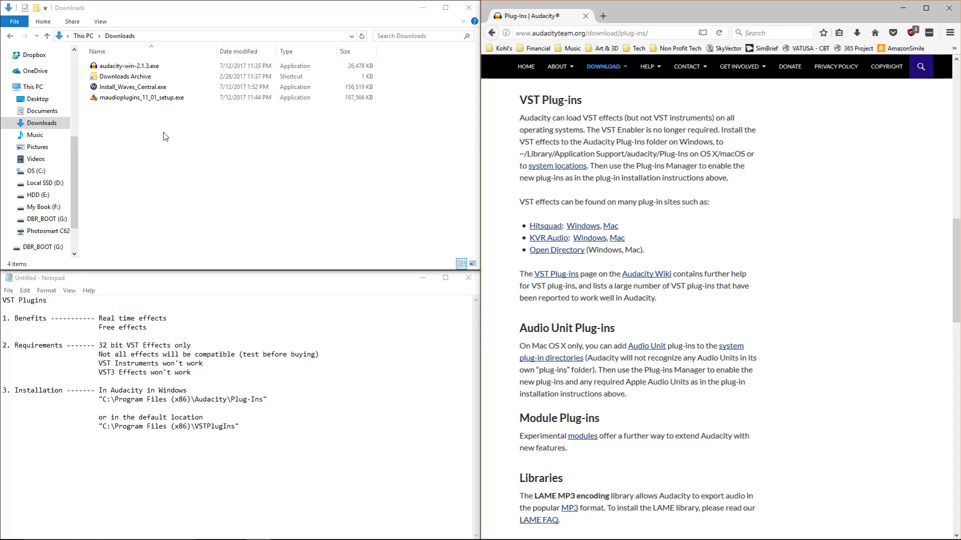
Search the web for meldaproduction and open the MeldaProduction plugin download page.
click(137, 100)
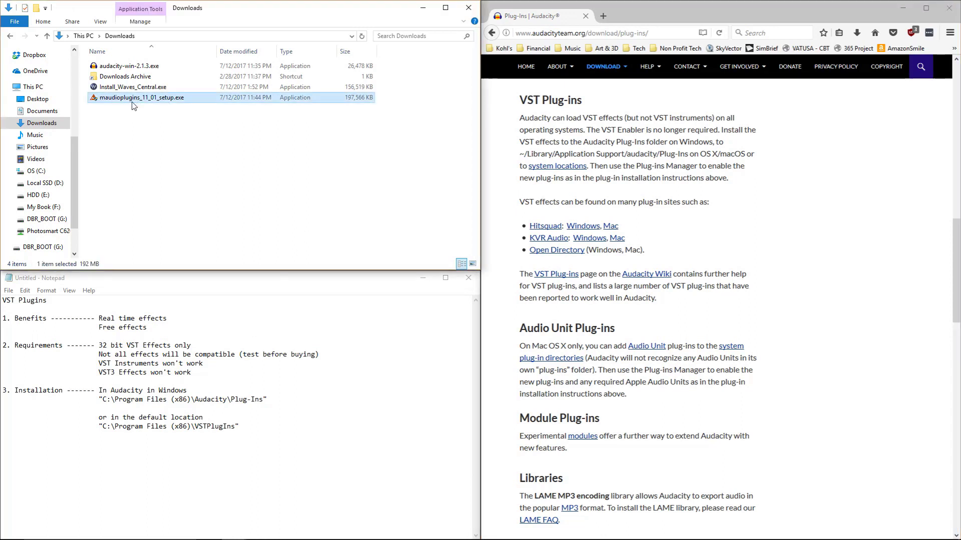
click(644, 32)
text(melda)
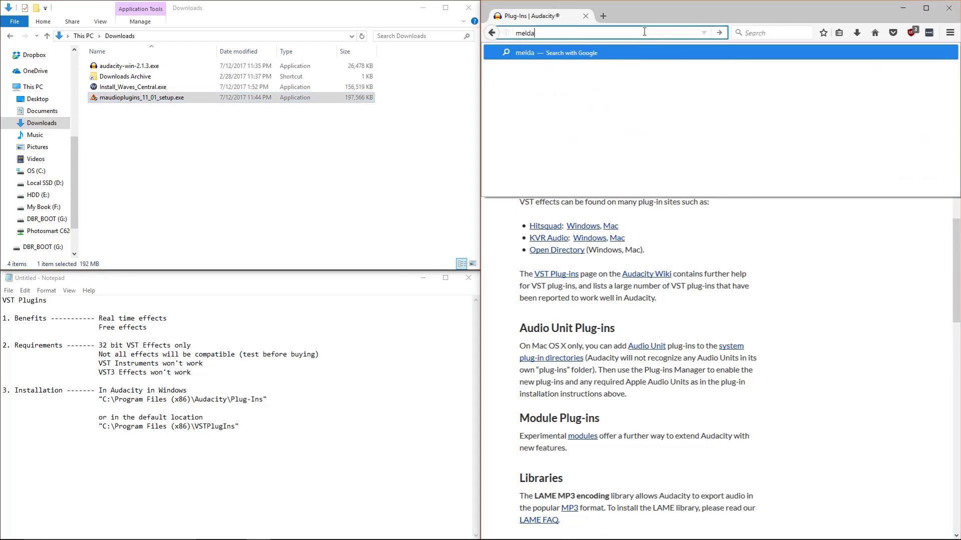
text(production)
key(Return)
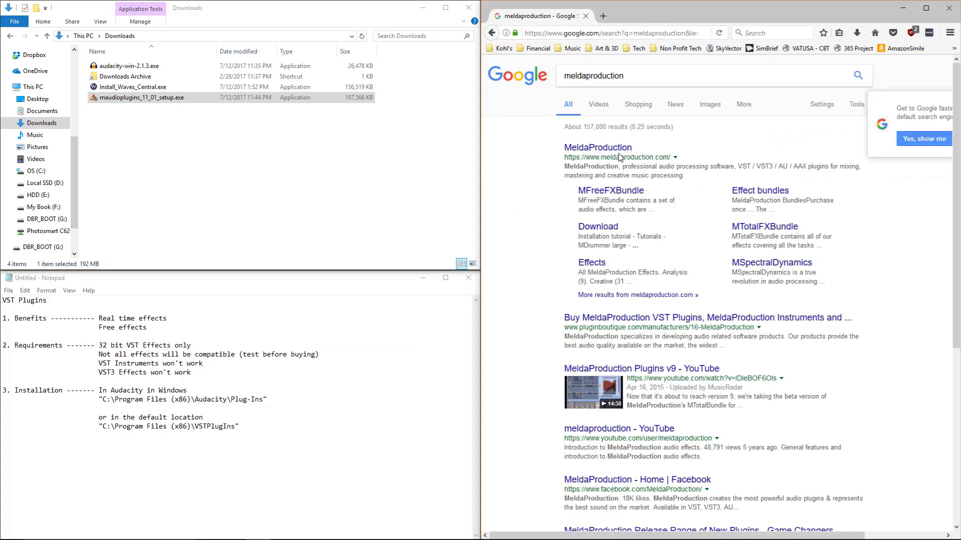
click(623, 152)
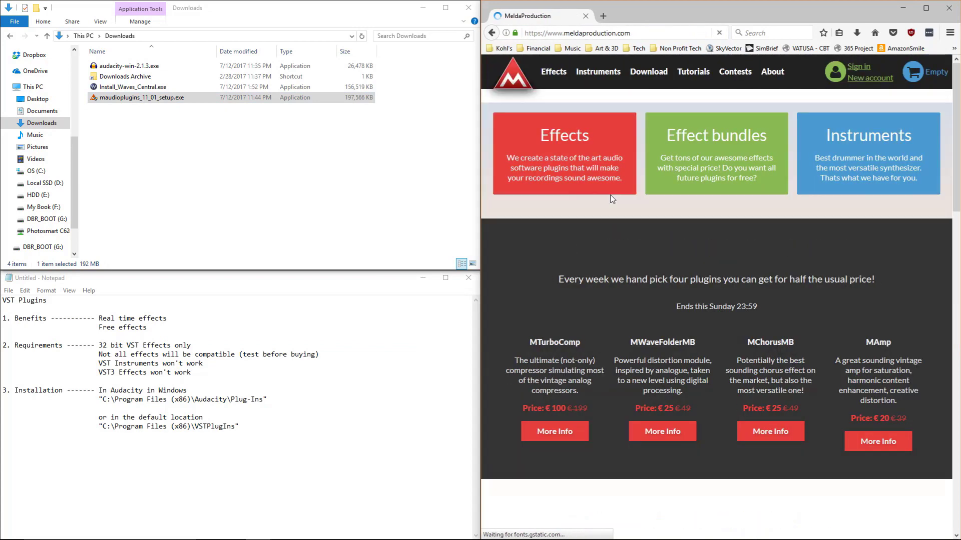
click(660, 76)
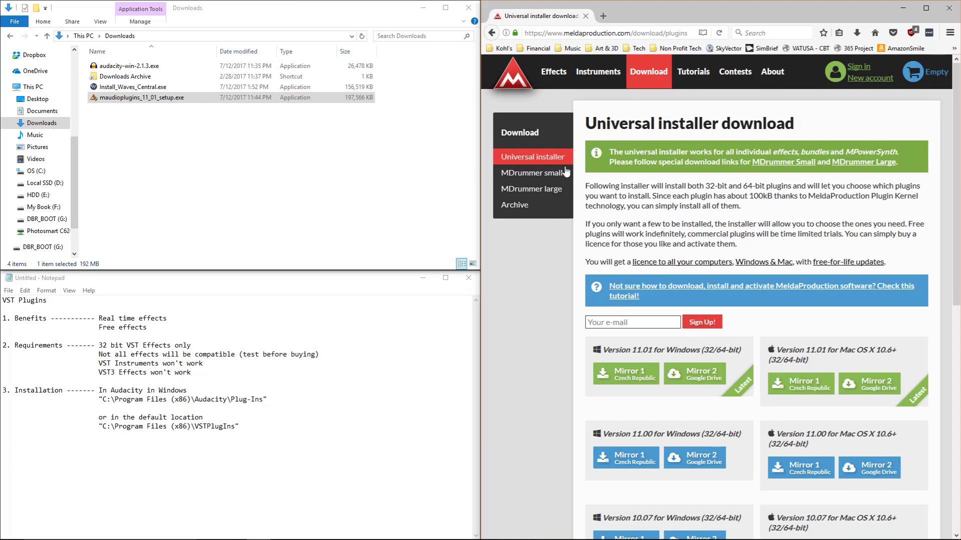
Launch the downloaded MeldaProduction installer and accept the licence terms.
click(146, 103)
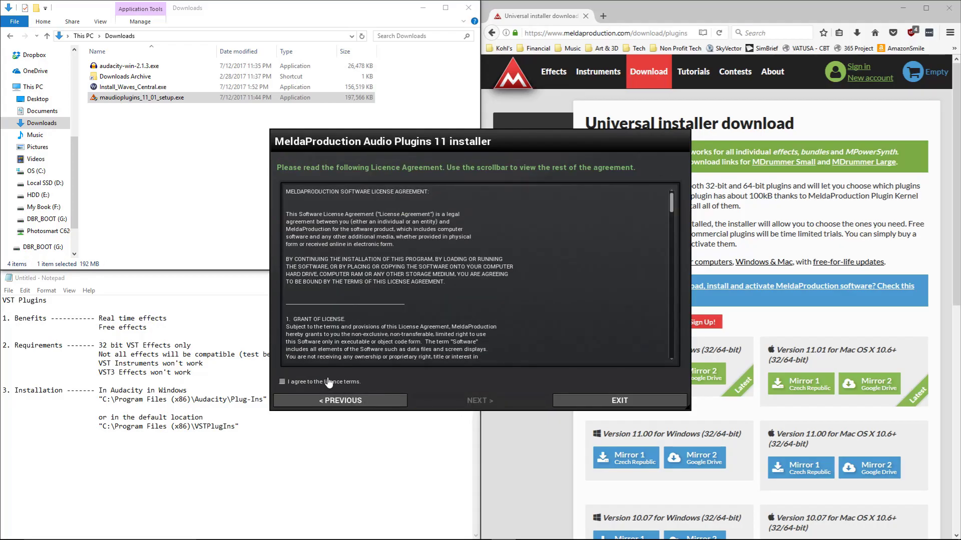
click(329, 383)
click(490, 406)
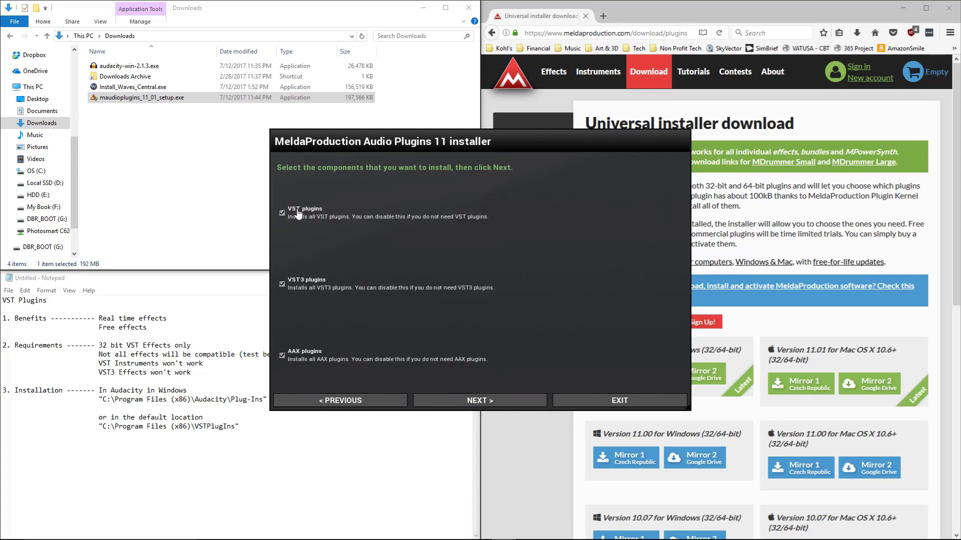
Untick VST3 and AAX plugins so only VST plugins are installed.
click(282, 284)
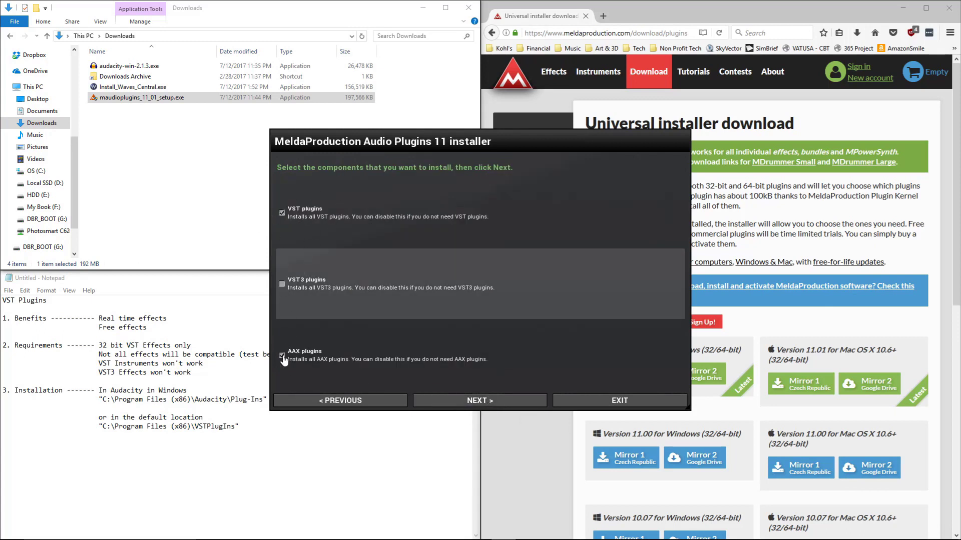
click(283, 356)
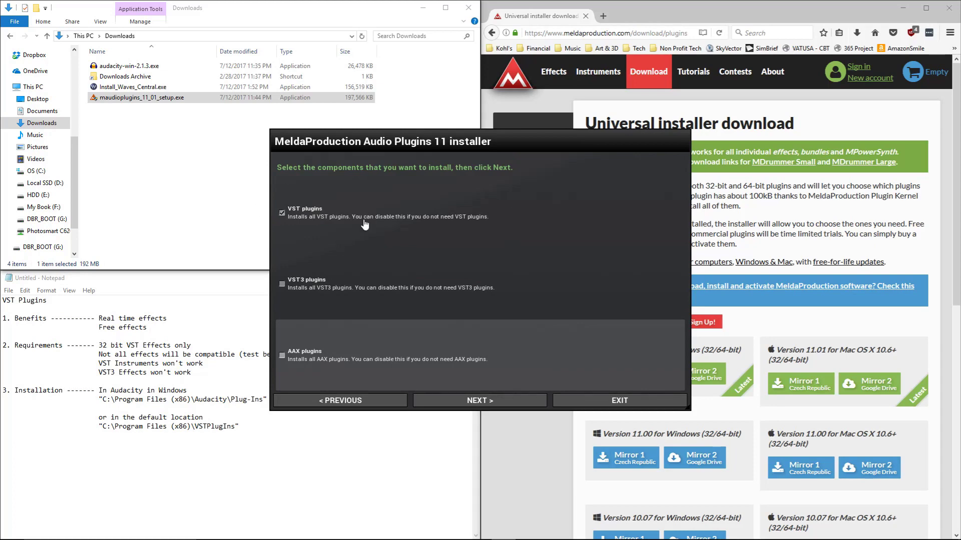
click(485, 403)
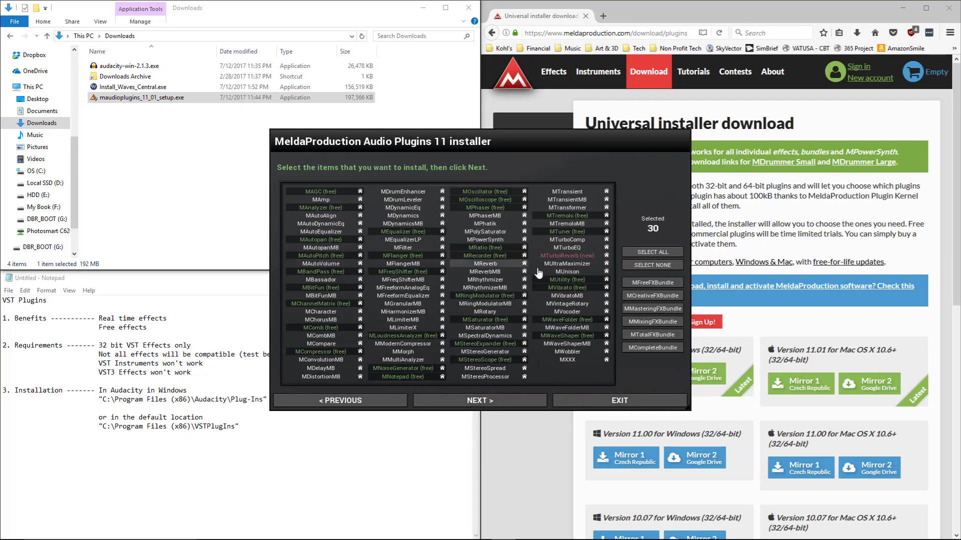
Select only MFreeFXBundle, excluding MXXX, and continue to the directories page.
click(645, 269)
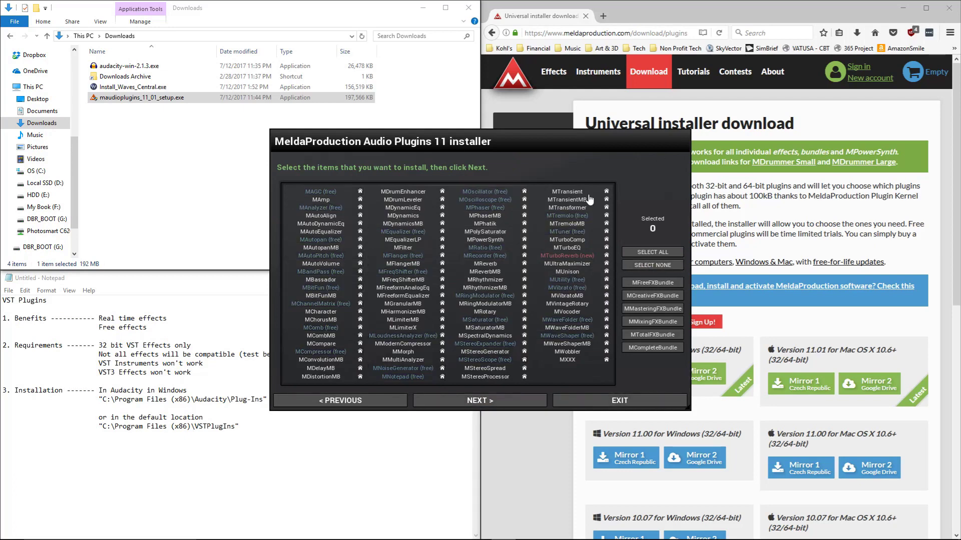
click(661, 287)
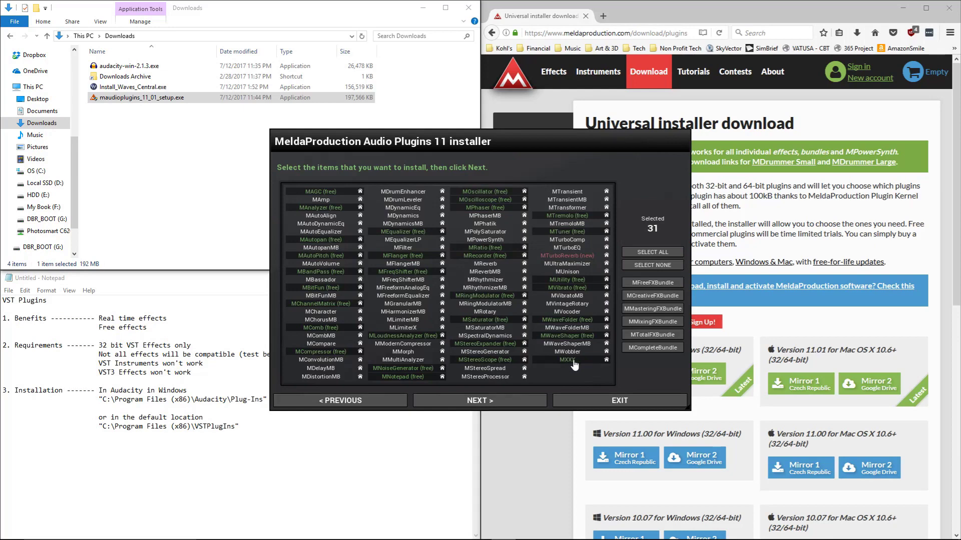
click(582, 361)
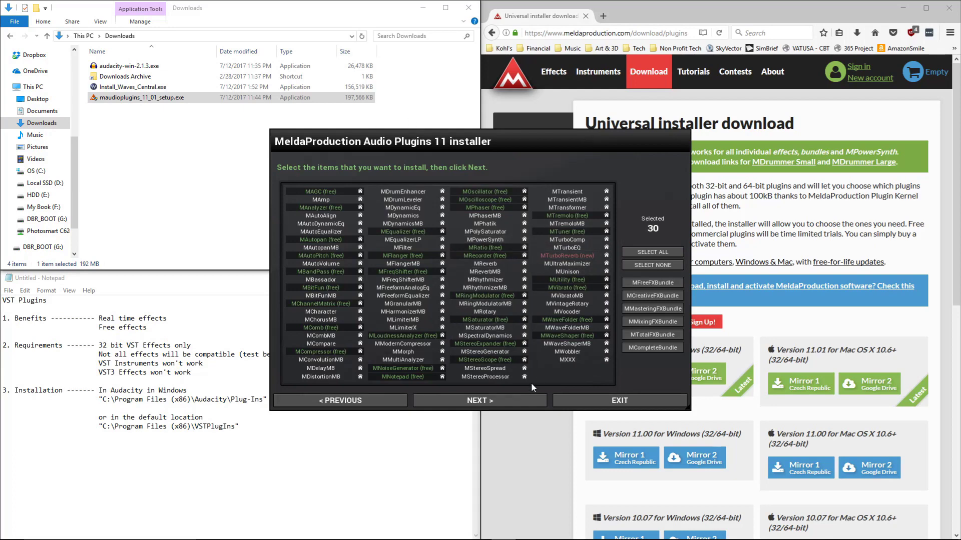
click(486, 402)
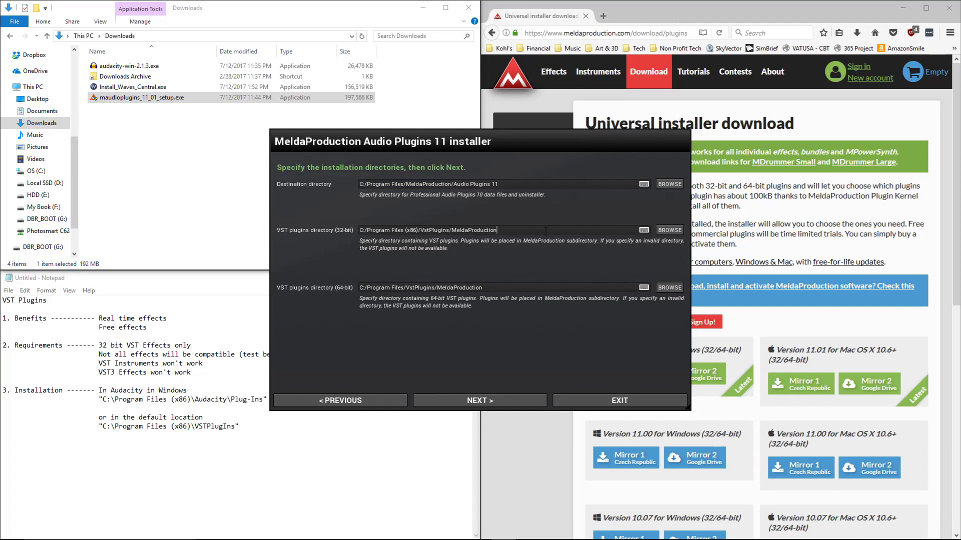
Review the 32-bit VST plugins path, then bring File Explorer up to This PC.
drag(545, 231, 360, 233)
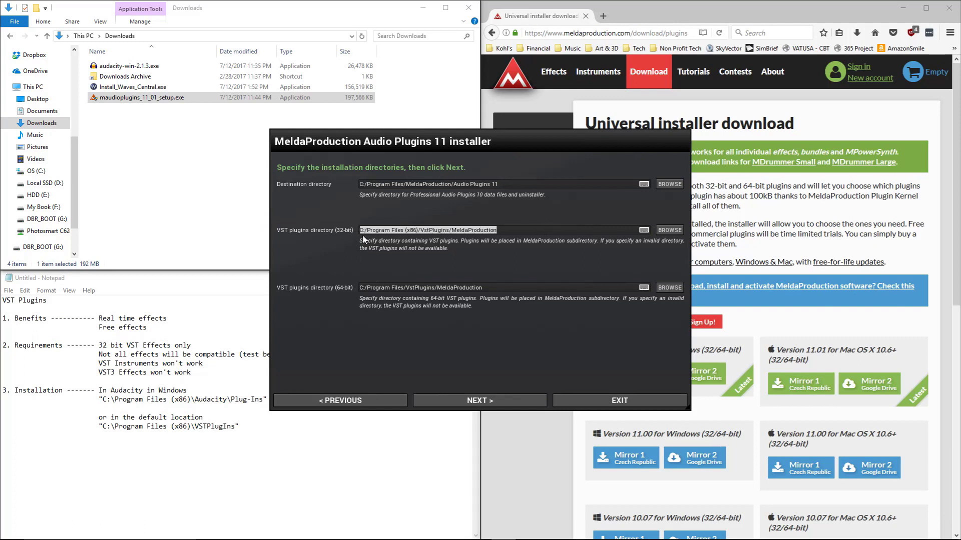
click(513, 230)
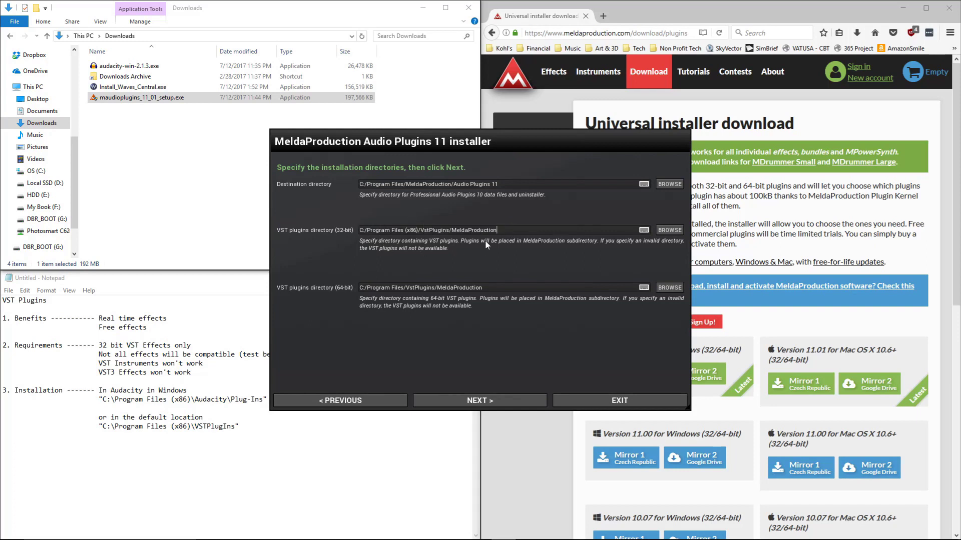
click(47, 36)
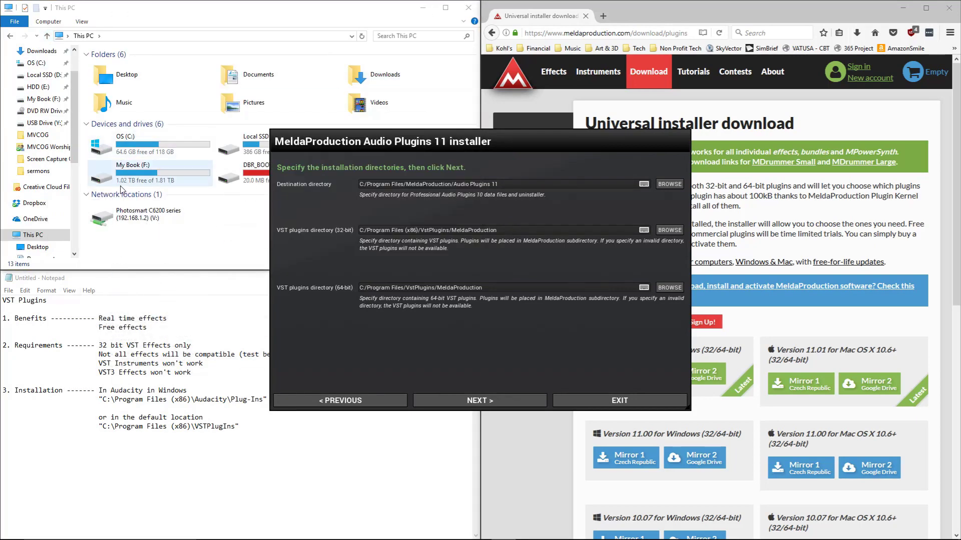
Open C:\Program Files (x86)\VSTPlugIns to confirm it is empty.
double_click(147, 145)
double_click(125, 108)
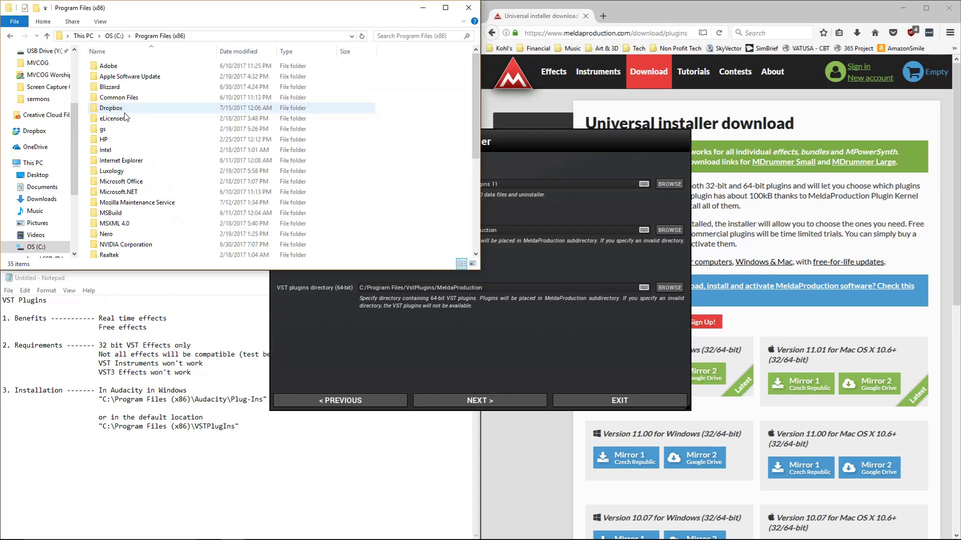
scroll(125, 151, down, 4)
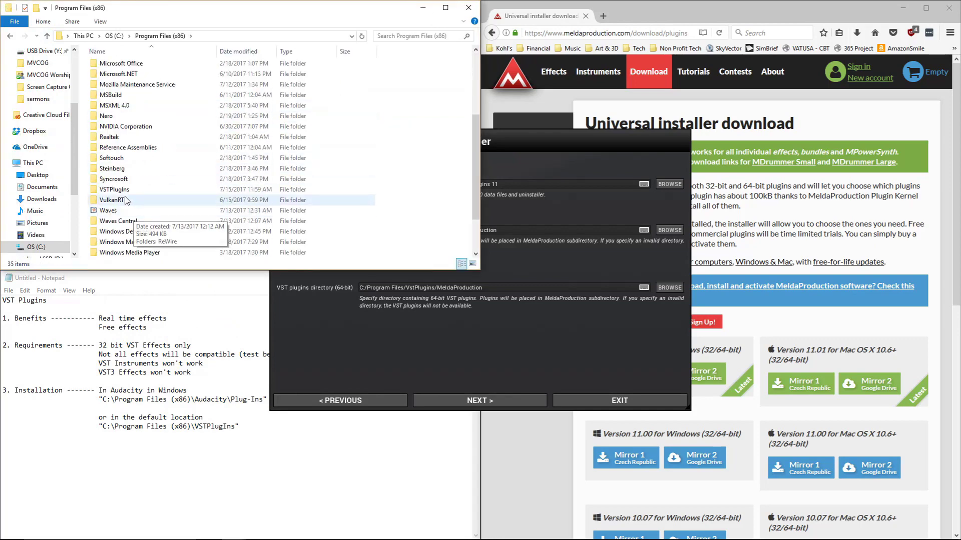
scroll(128, 203, down, 2)
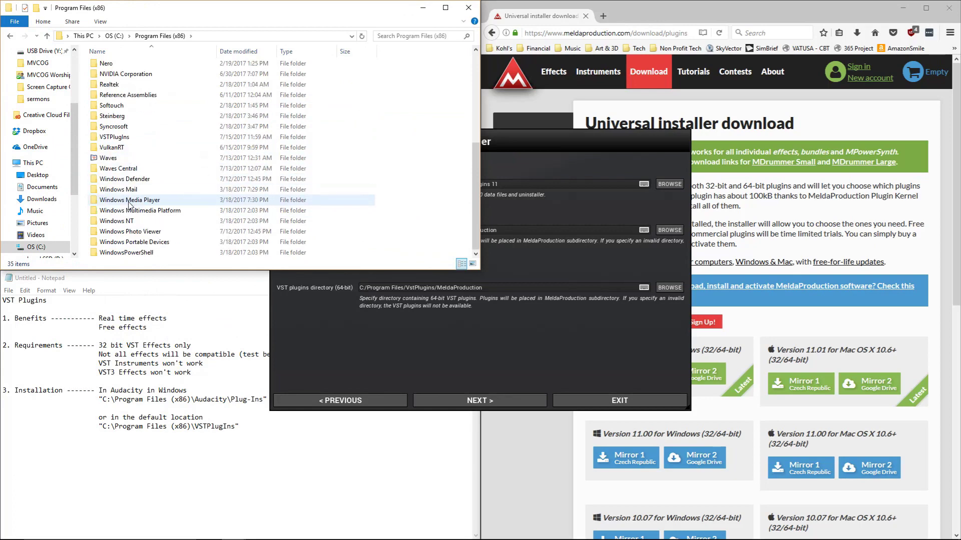
scroll(128, 205, up, 3)
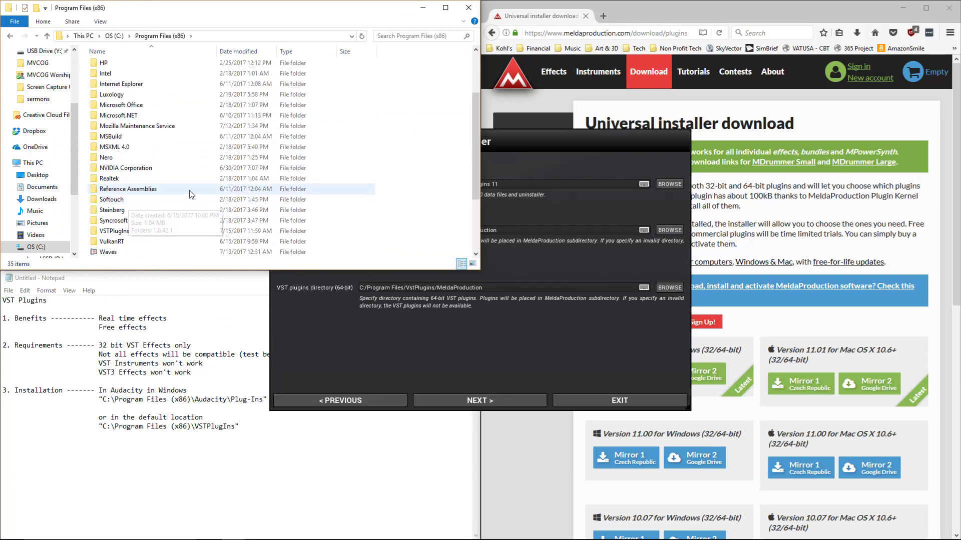
double_click(115, 231)
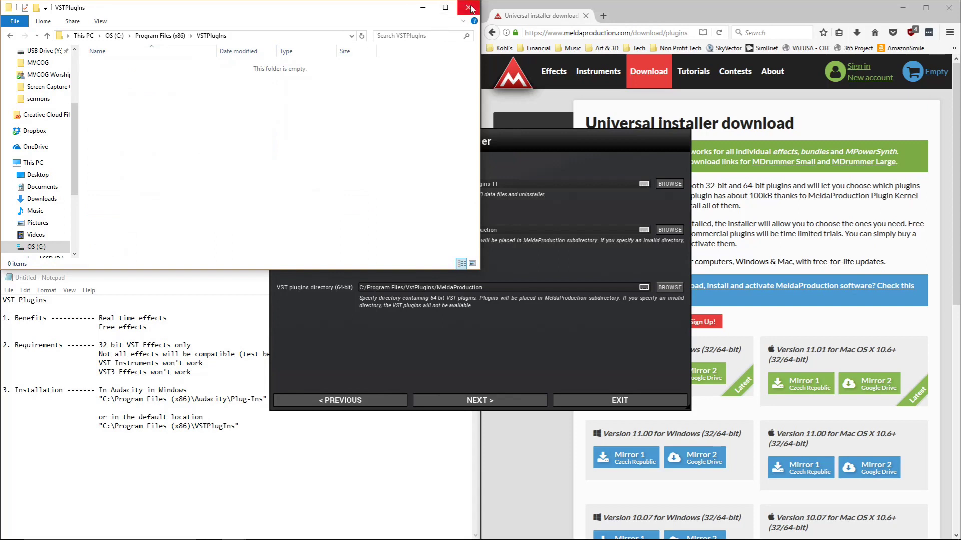
Check D:\Program Files (x86)\Audacity\Plug-Ins, then close File Explorer.
click(48, 36)
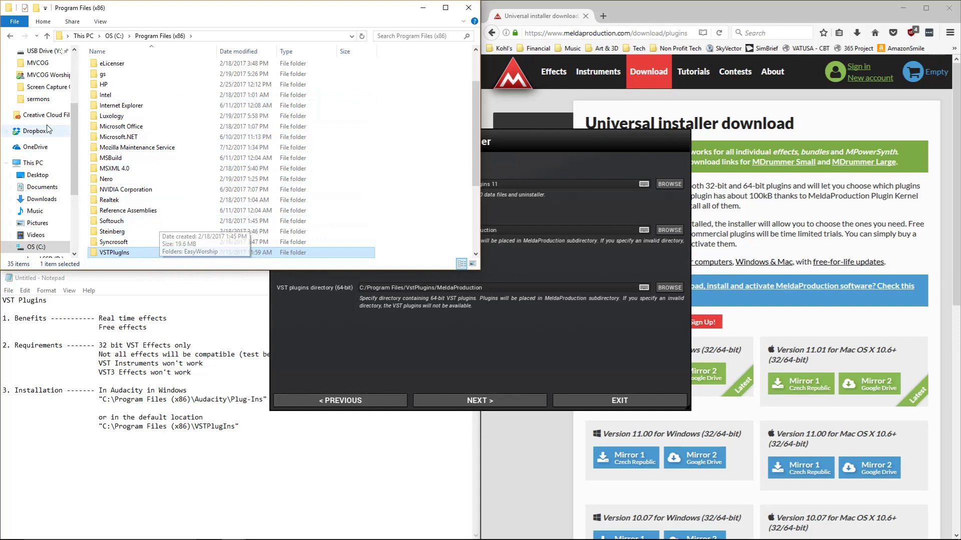
click(47, 36)
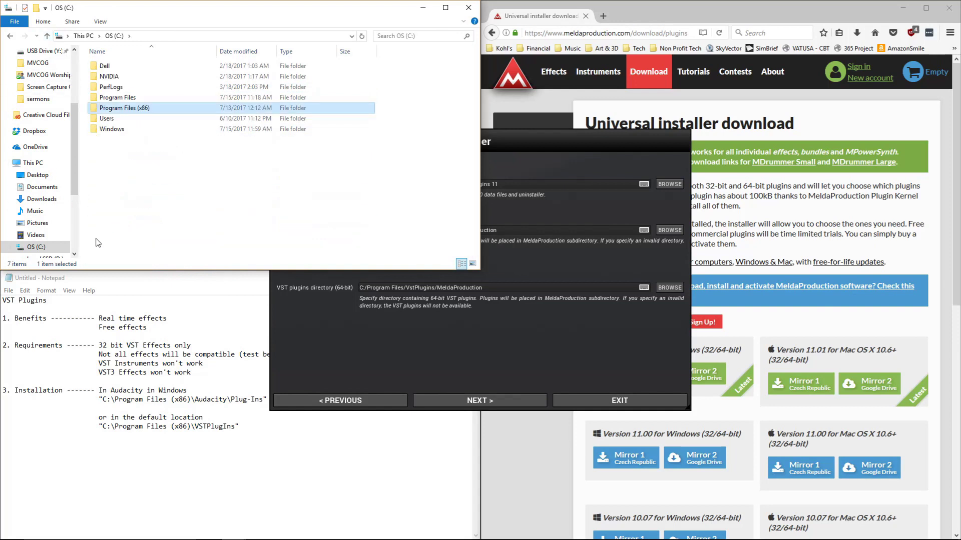
click(52, 246)
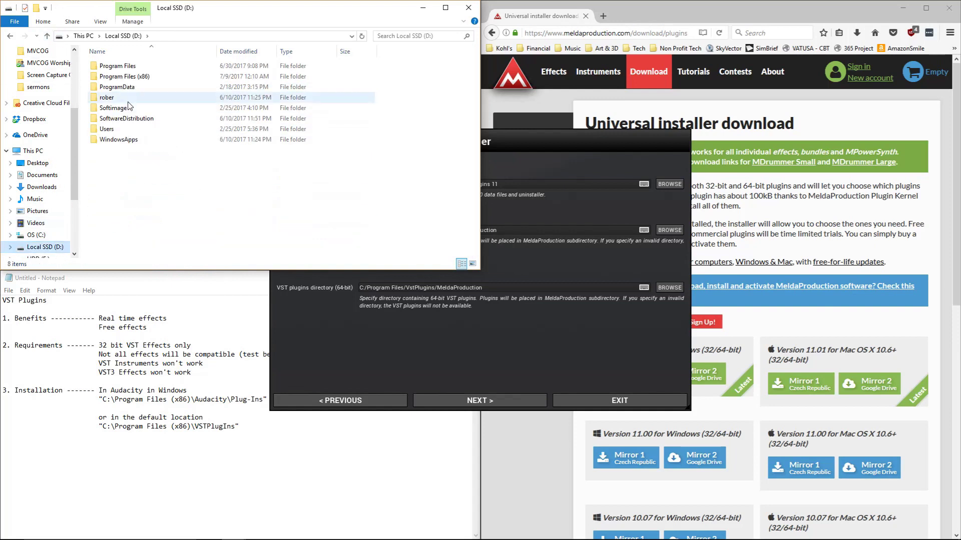
double_click(134, 79)
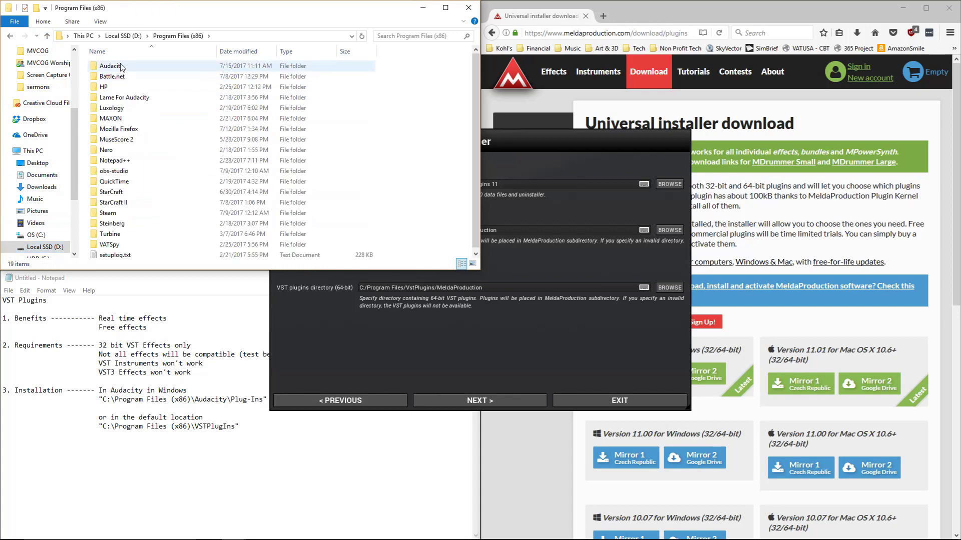
click(121, 67)
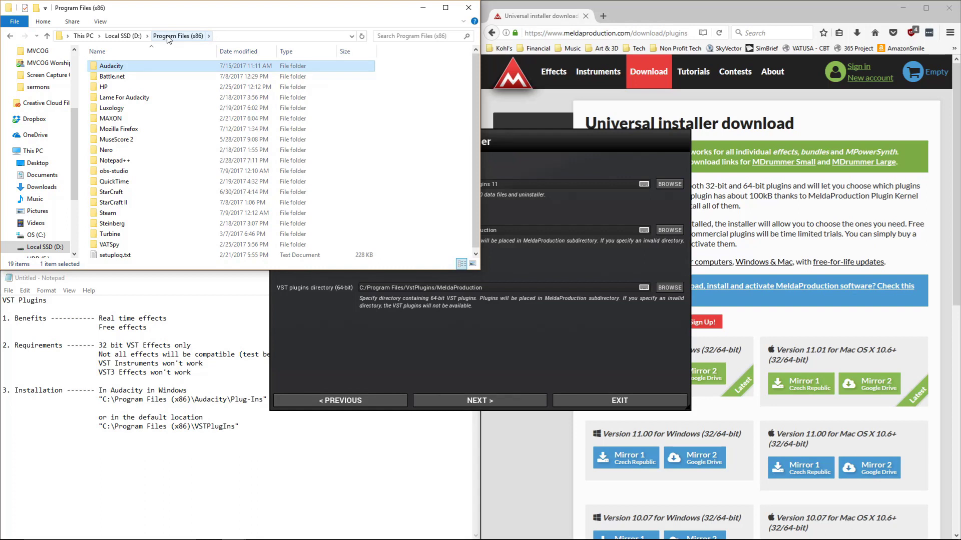
double_click(116, 69)
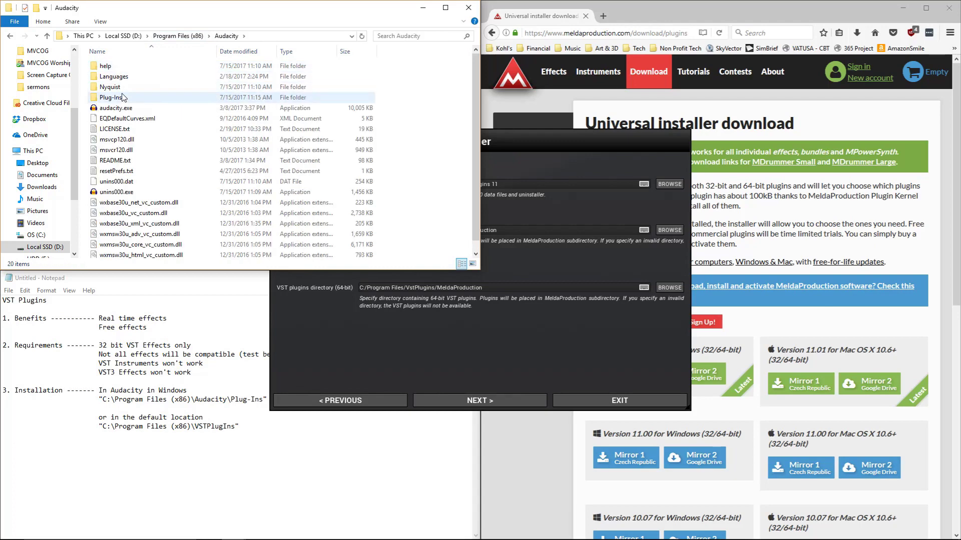
double_click(110, 98)
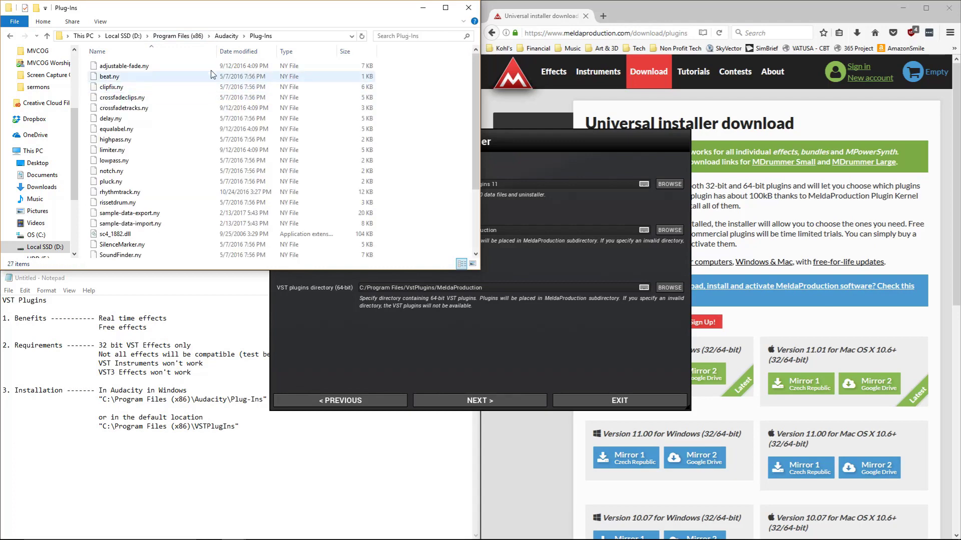
click(469, 7)
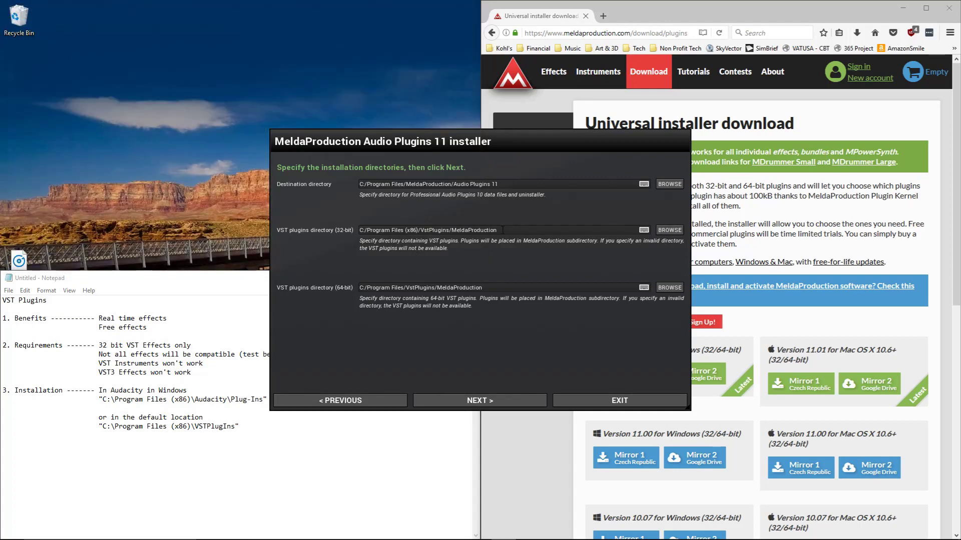
Keep the default plugin folders, skip the clean-up, and start installing the plugins.
click(483, 404)
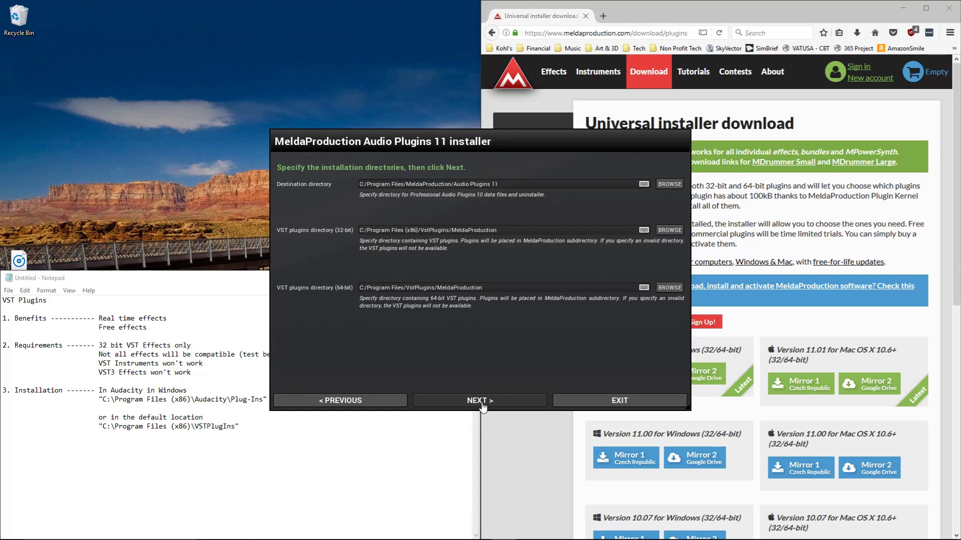
click(482, 403)
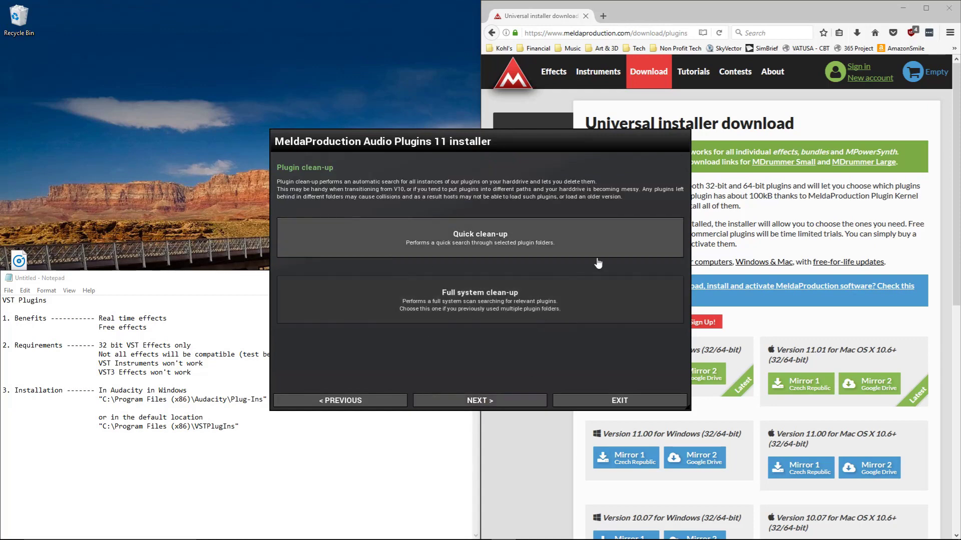
click(467, 403)
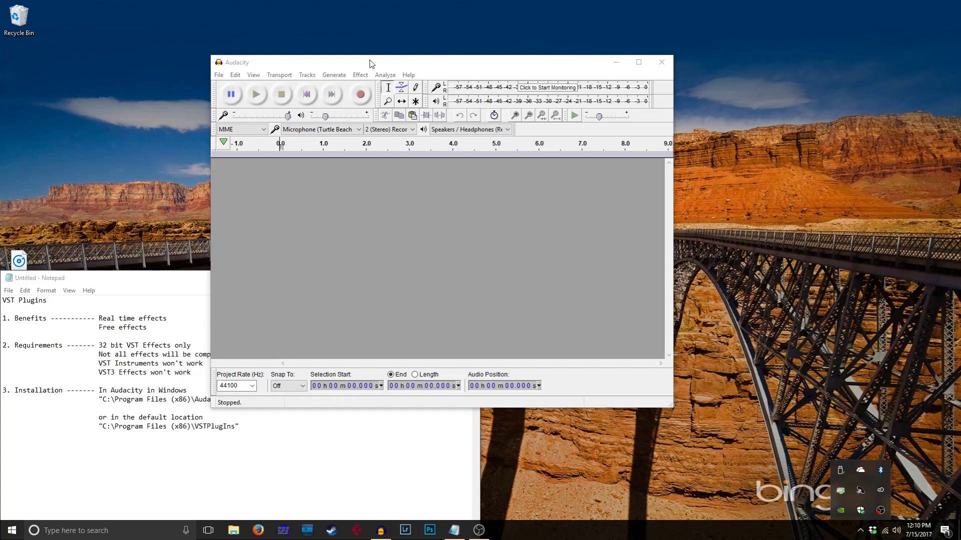
Show Audacity's Effect menu to check which effects are listed.
click(361, 74)
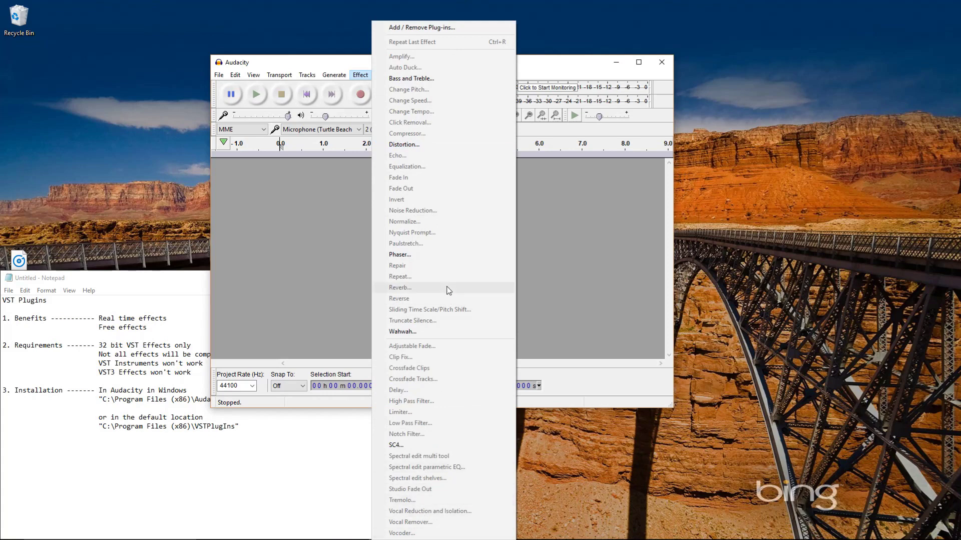
Select and enable every plug-in in Add / Remove Plug-ins, then check the Effect menu.
click(434, 28)
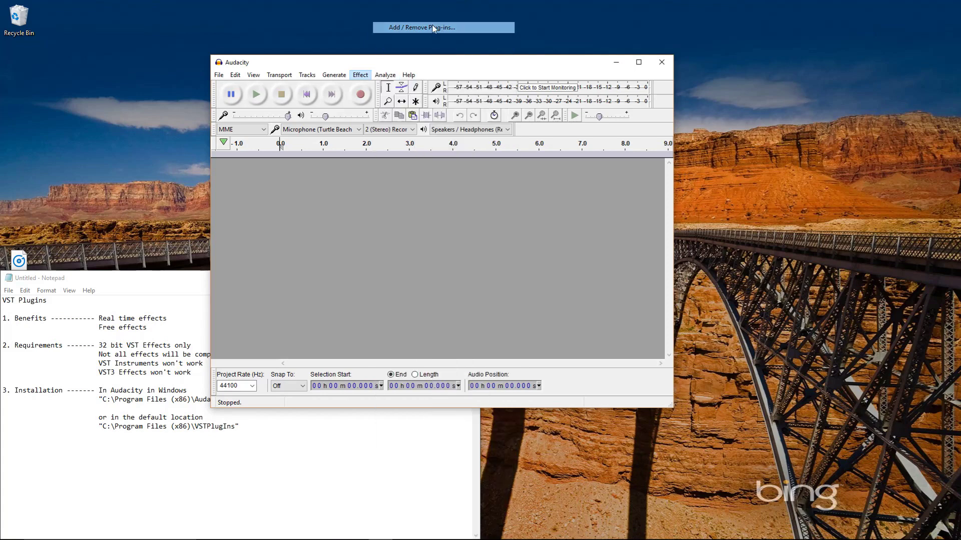
scroll(418, 240, down, 4)
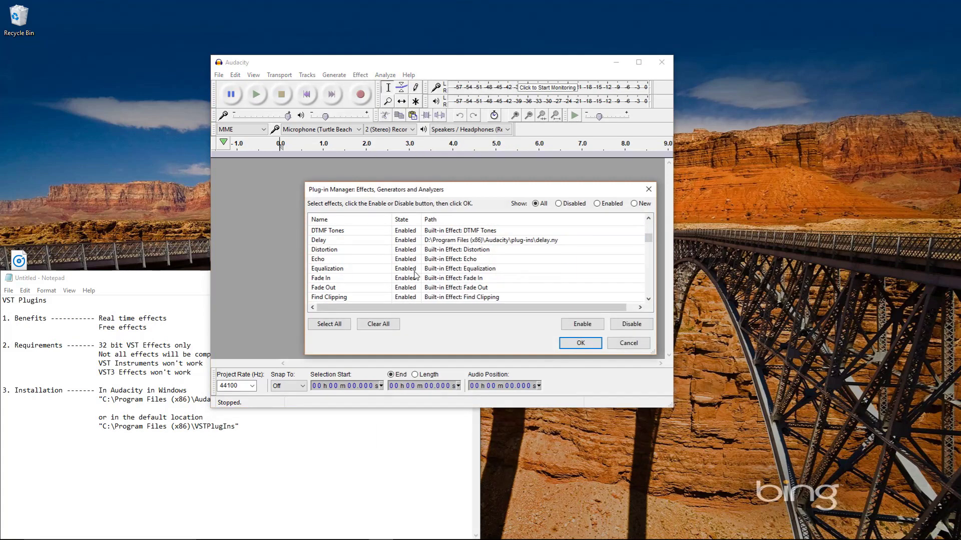
scroll(415, 274, down, 5)
scroll(408, 272, down, 12)
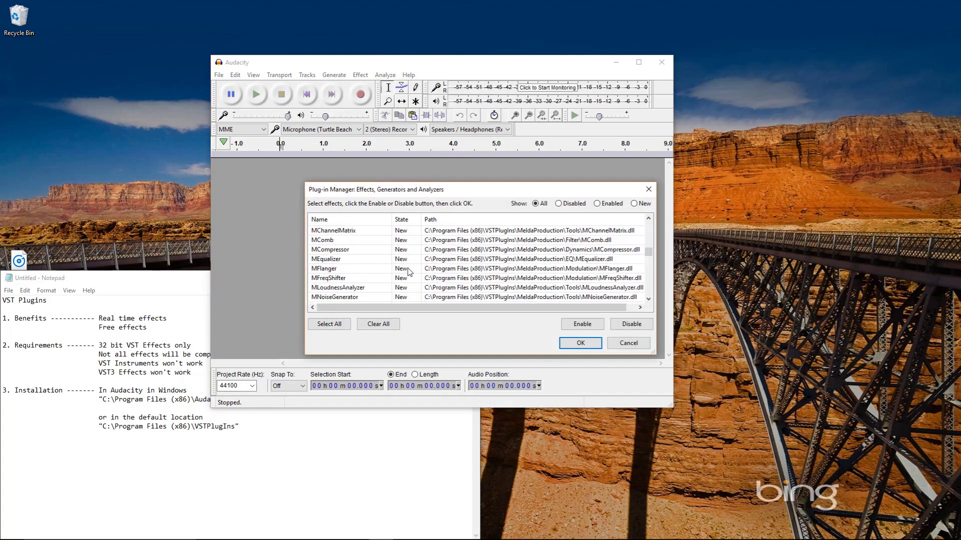
scroll(409, 273, down, 3)
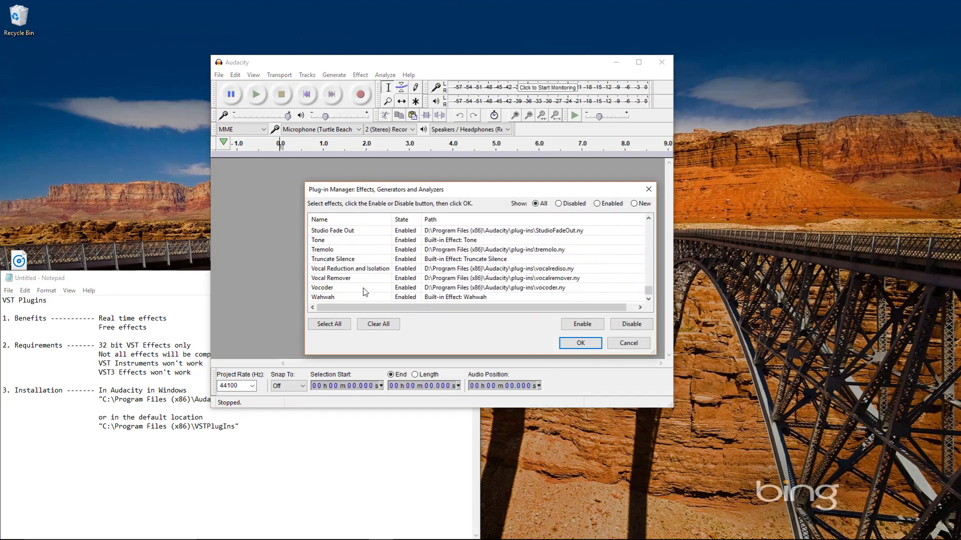
scroll(366, 280, up, 6)
scroll(367, 279, up, 5)
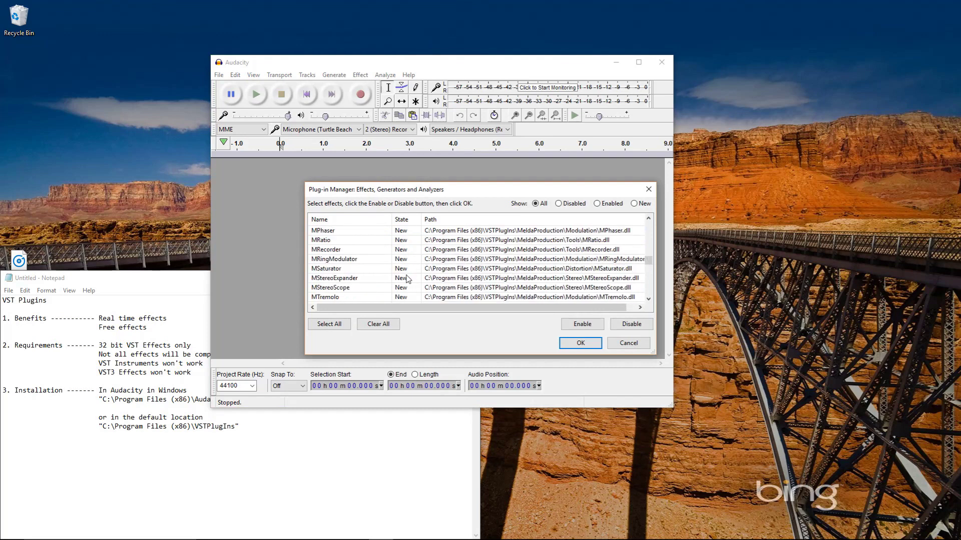
click(320, 324)
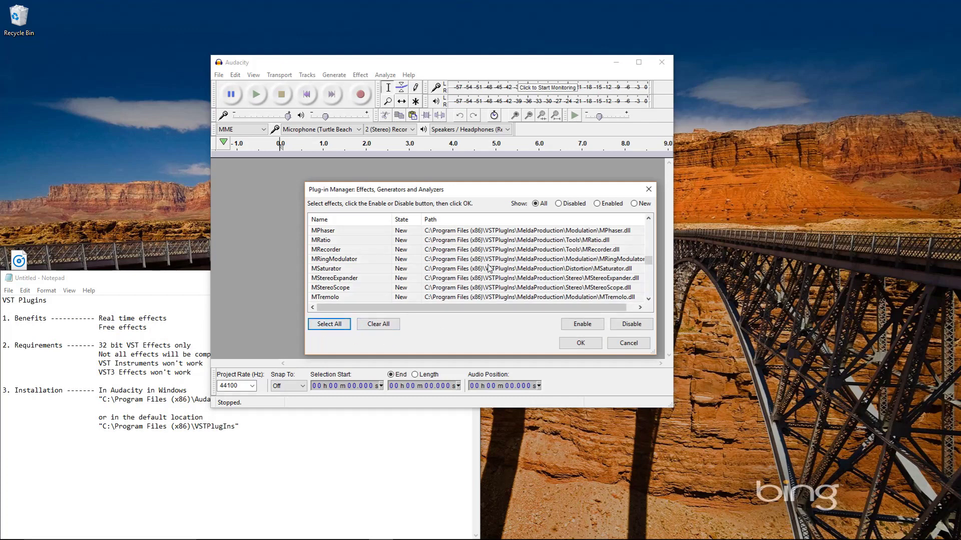
click(587, 326)
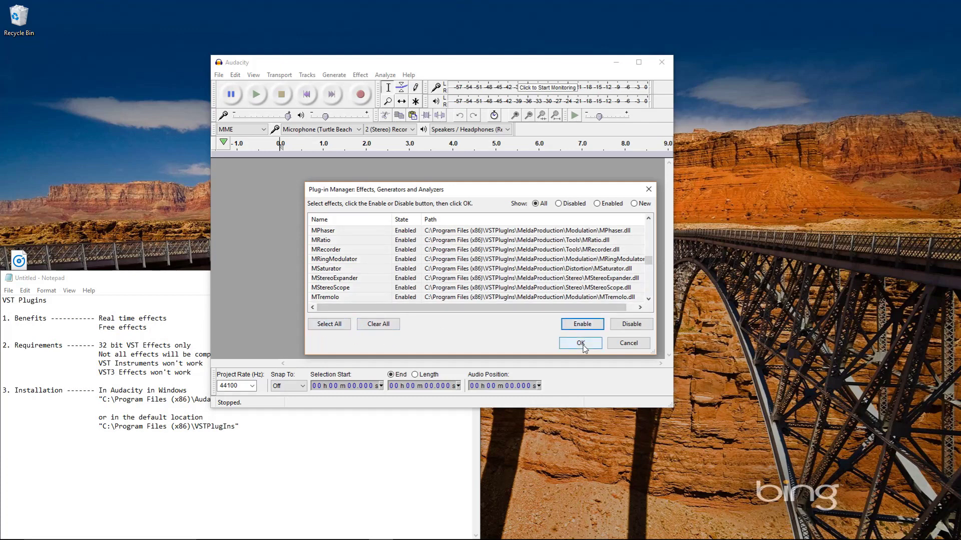
click(583, 344)
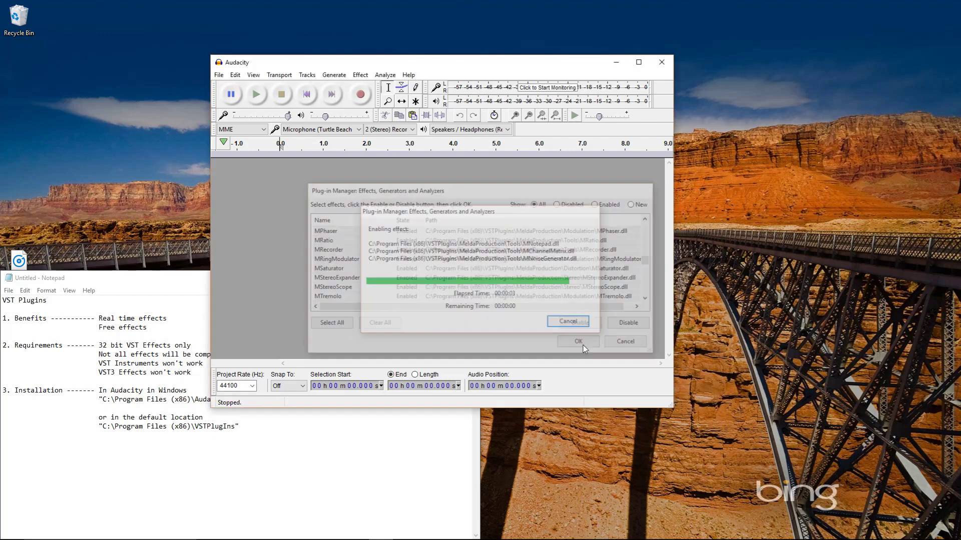
click(360, 75)
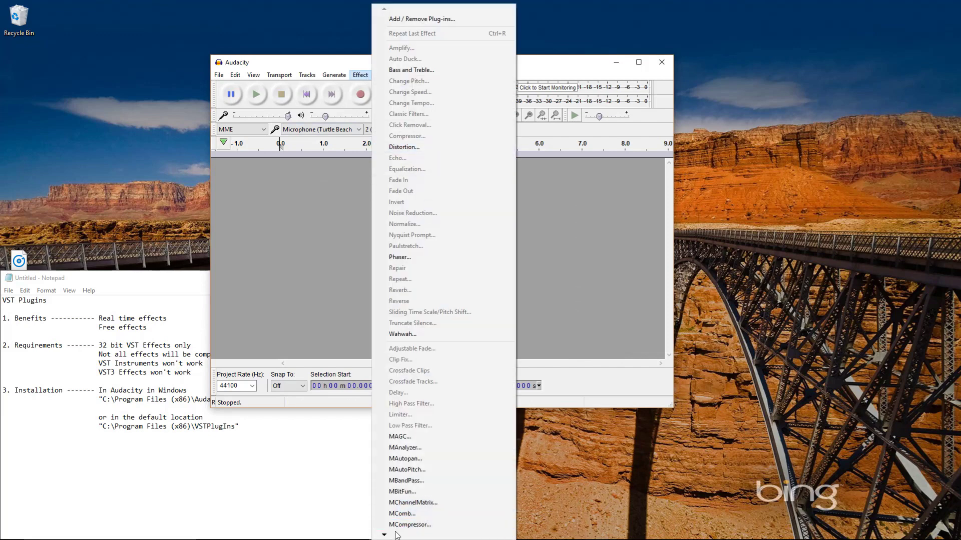
Set Preferences > Effects to Grouped by Publisher and view the regrouped Effect menu.
mouse_move(386, 535)
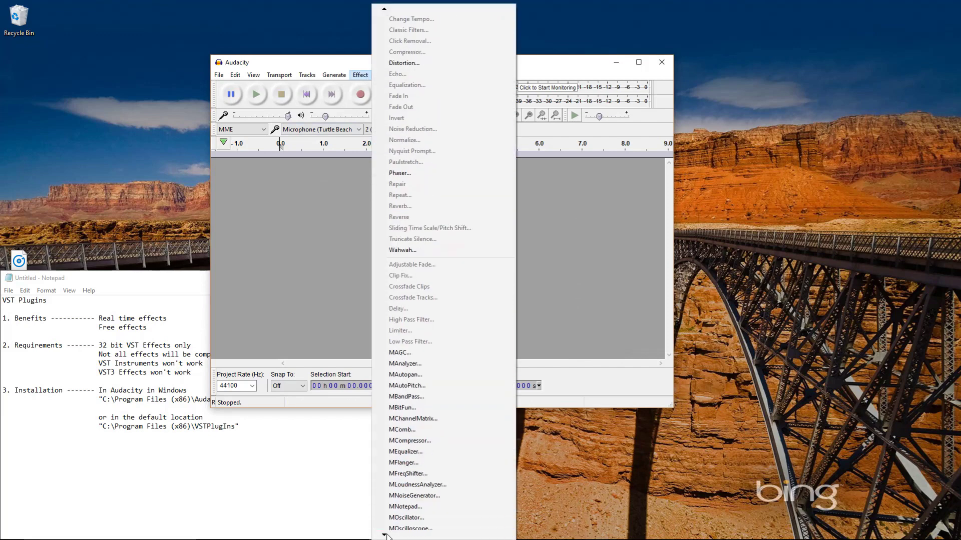
click(274, 266)
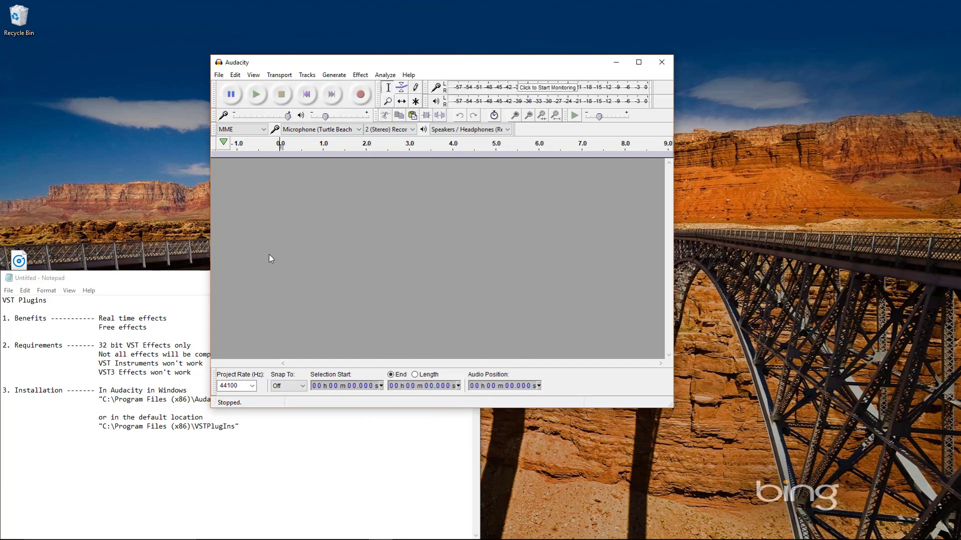
click(236, 76)
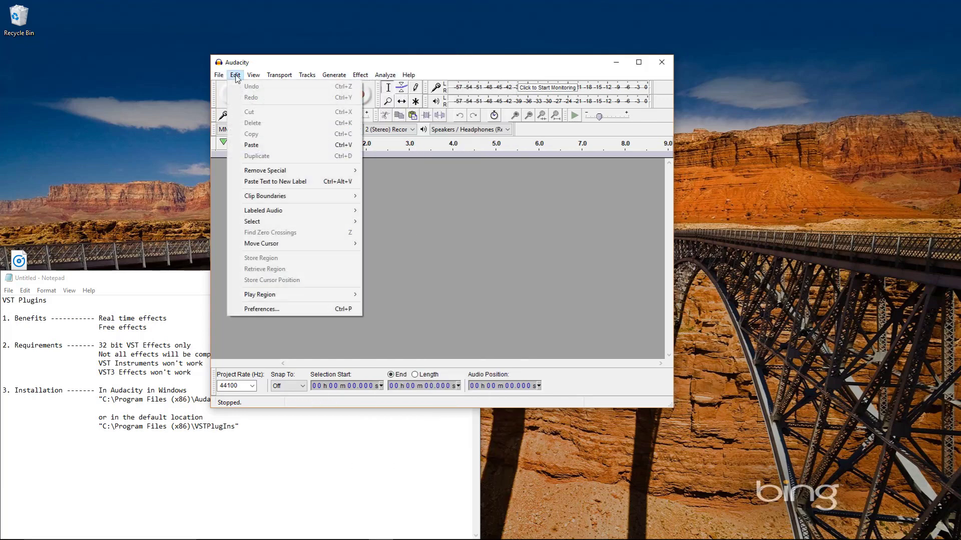
click(259, 308)
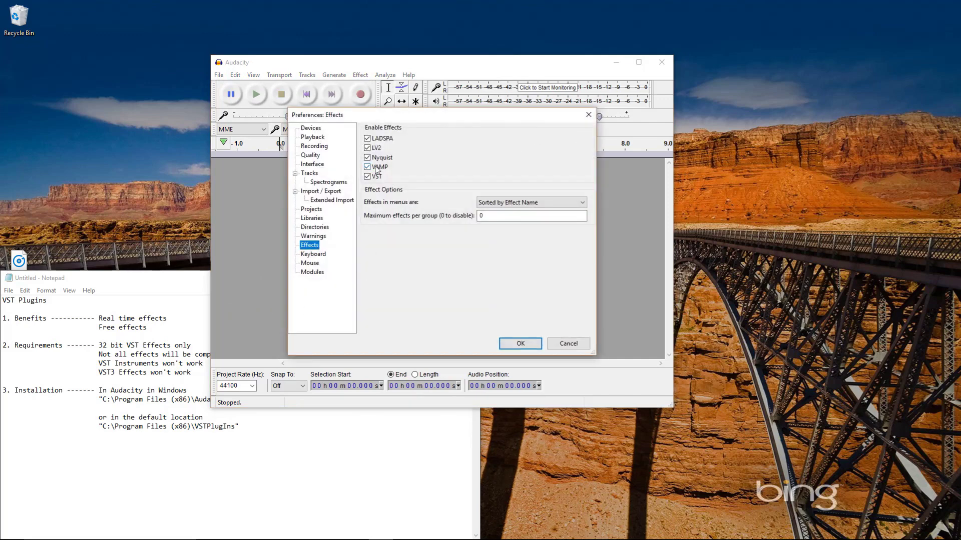
click(494, 200)
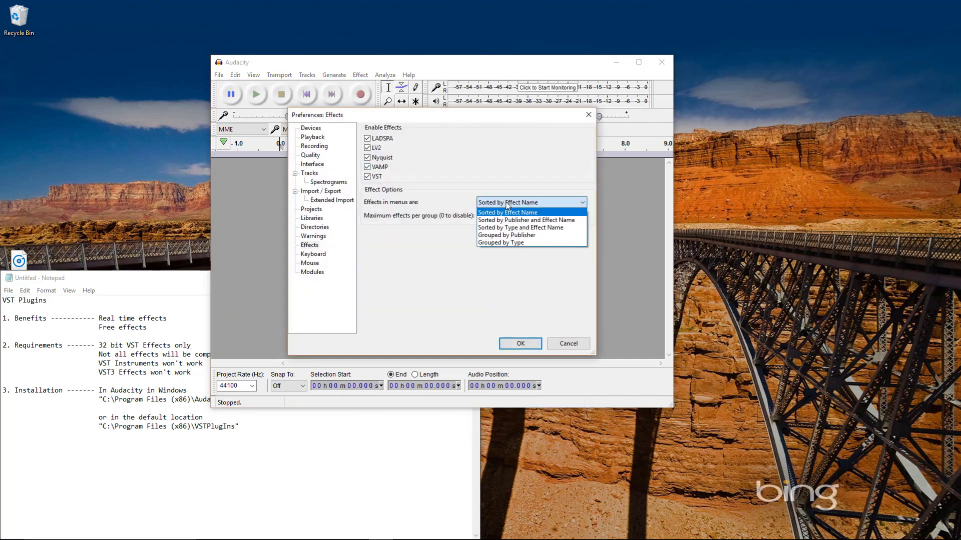
click(531, 236)
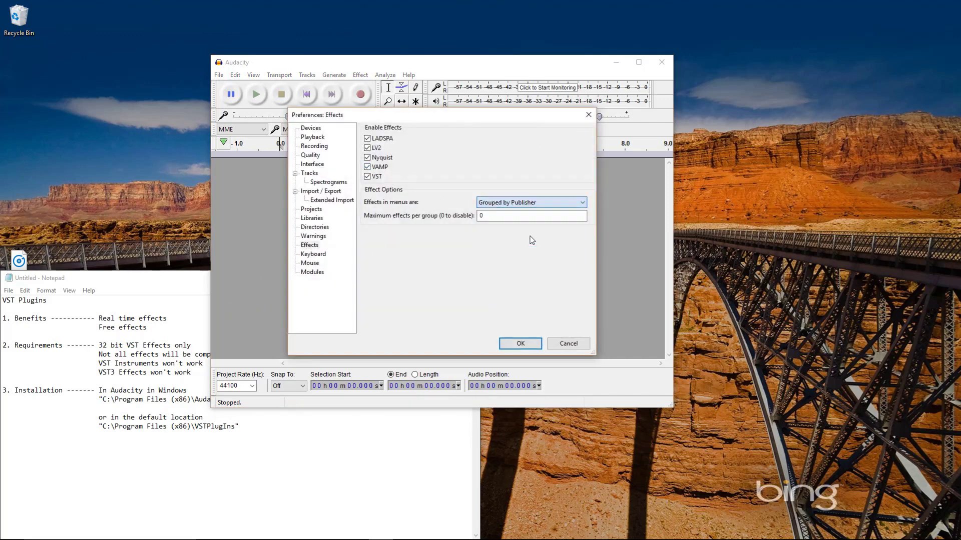
click(529, 346)
click(361, 75)
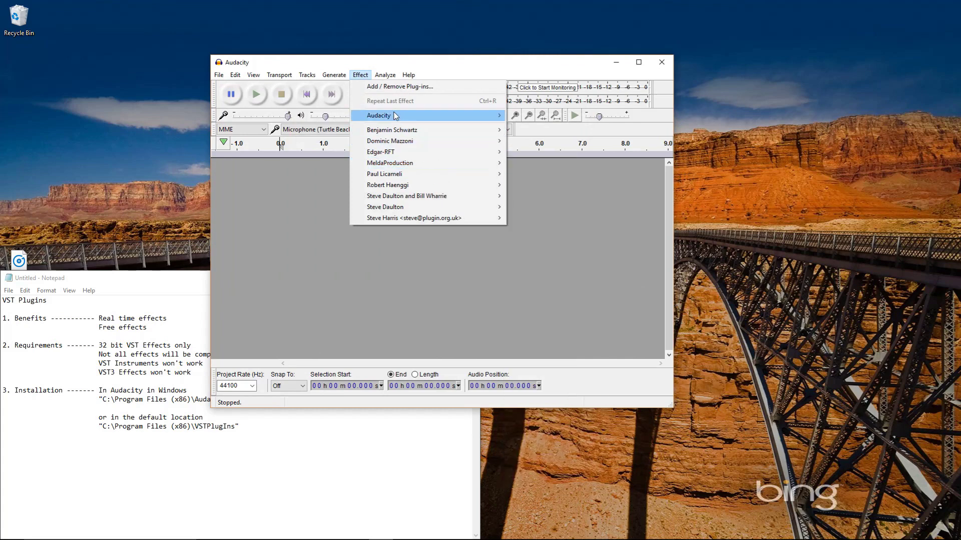
mouse_move(395, 116)
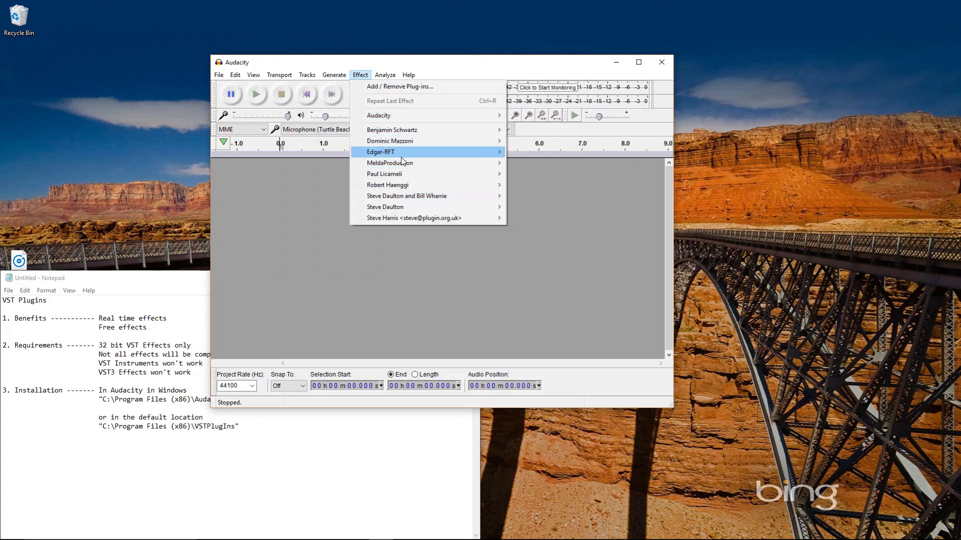
mouse_move(401, 164)
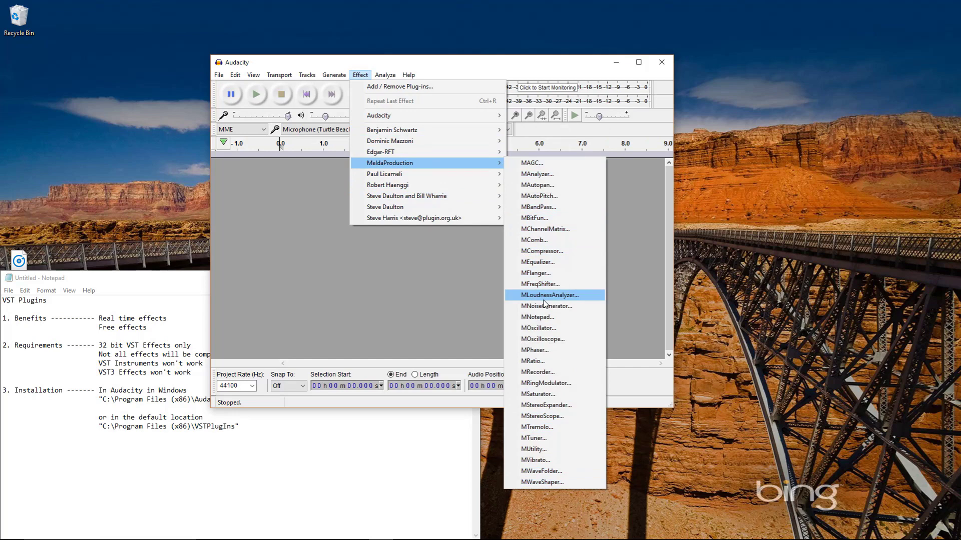
click(338, 286)
drag(20, 260, 382, 265)
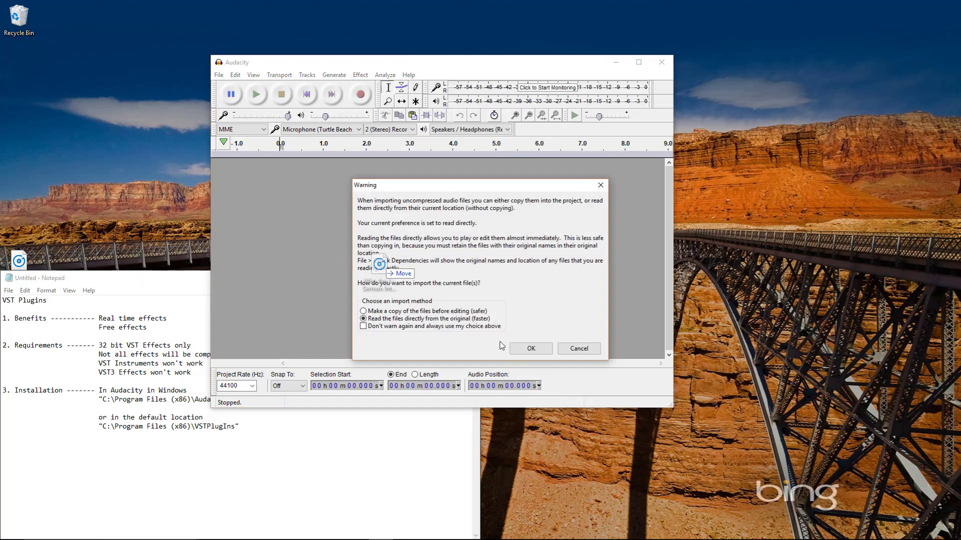
Import the sermon intro music from the original file and apply MeldaProduction's MEqualizer.
click(528, 349)
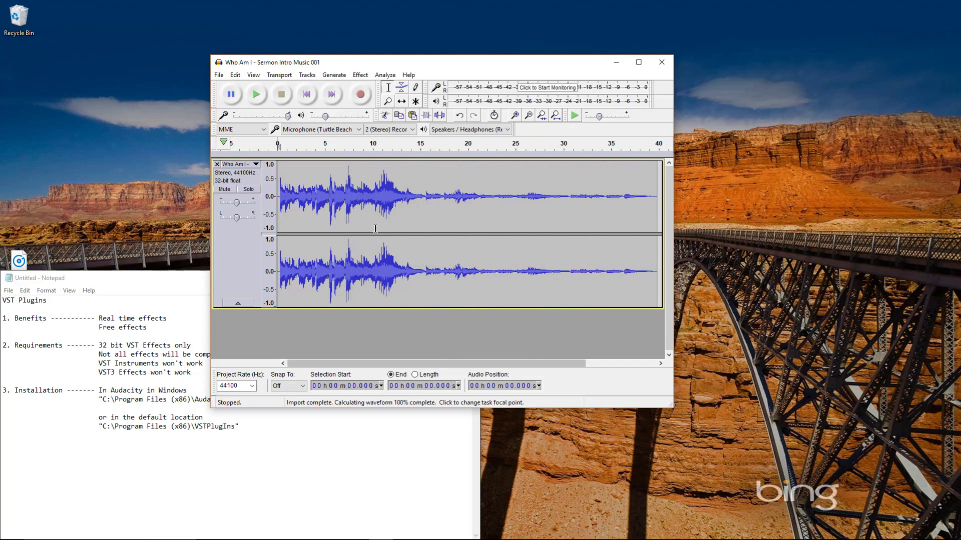
mouse_move(433, 69)
mouse_down()
mouse_move(454, 51)
mouse_move(436, 55)
mouse_up()
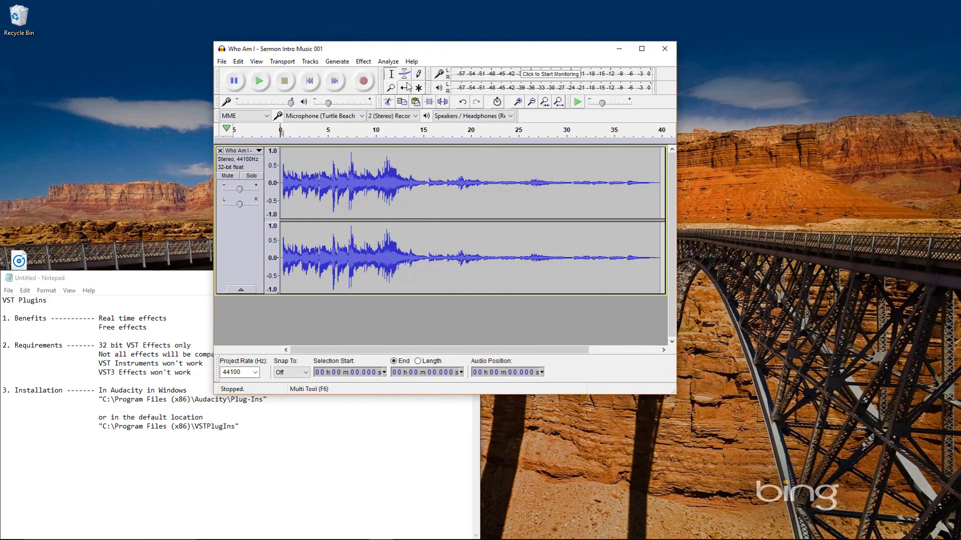
click(366, 63)
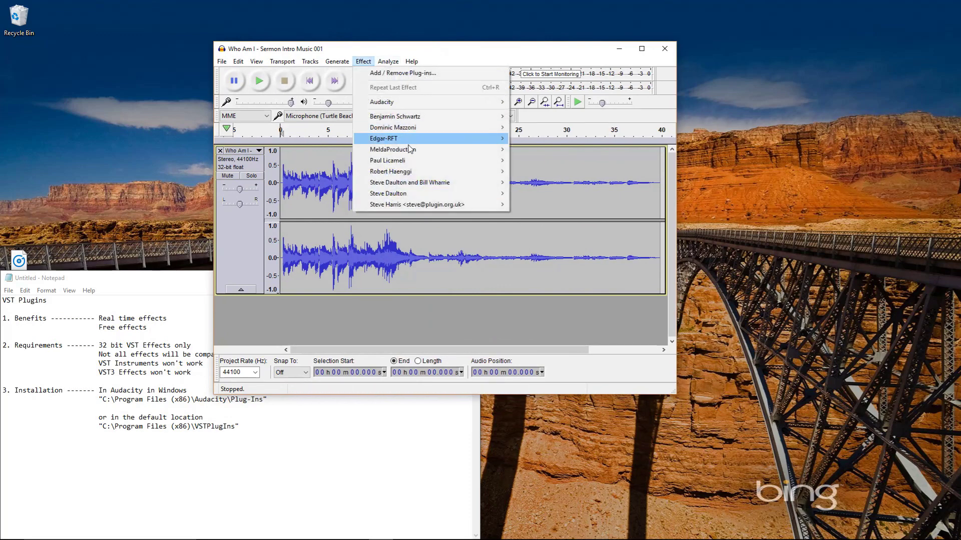
mouse_move(409, 150)
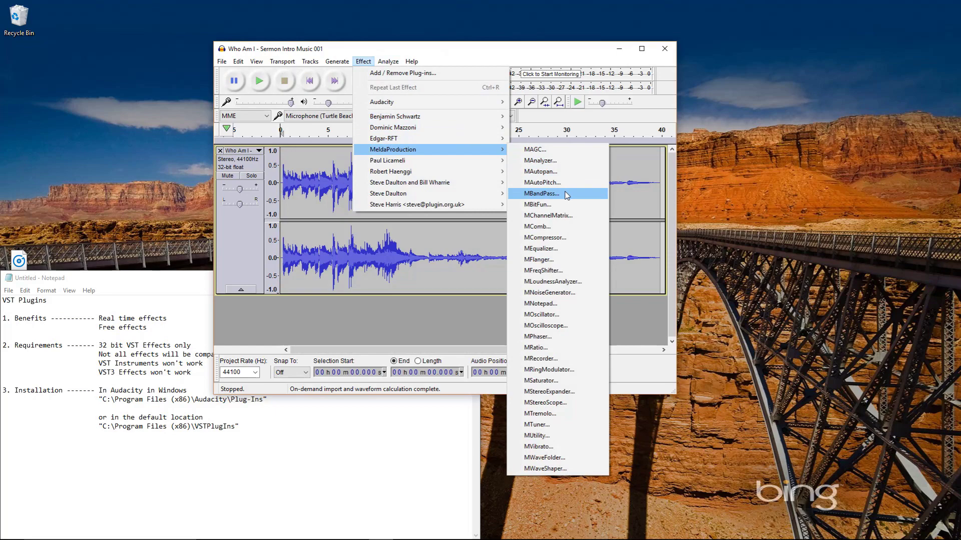
click(565, 250)
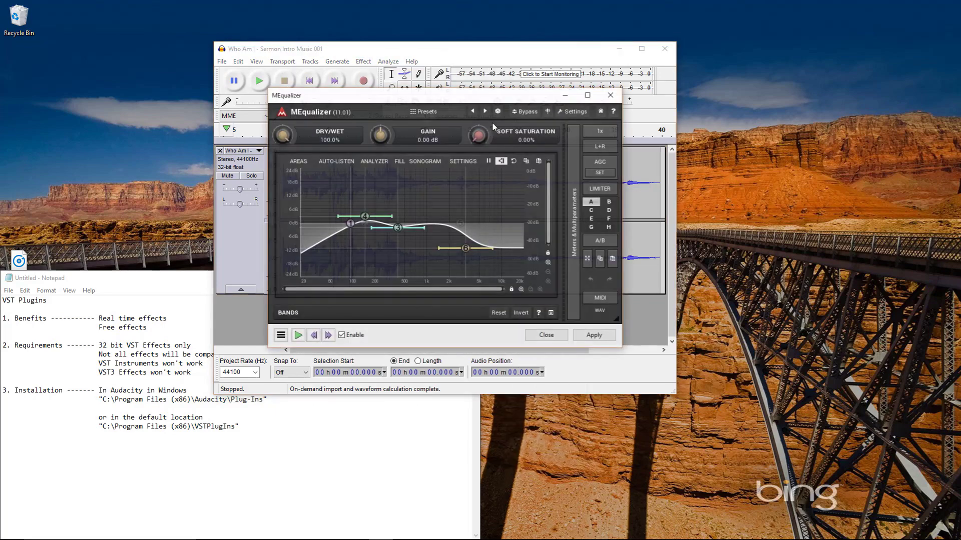
Arrange the MEqualizer and Audacity windows and preview the track from about 1.469 s.
drag(467, 100, 702, 145)
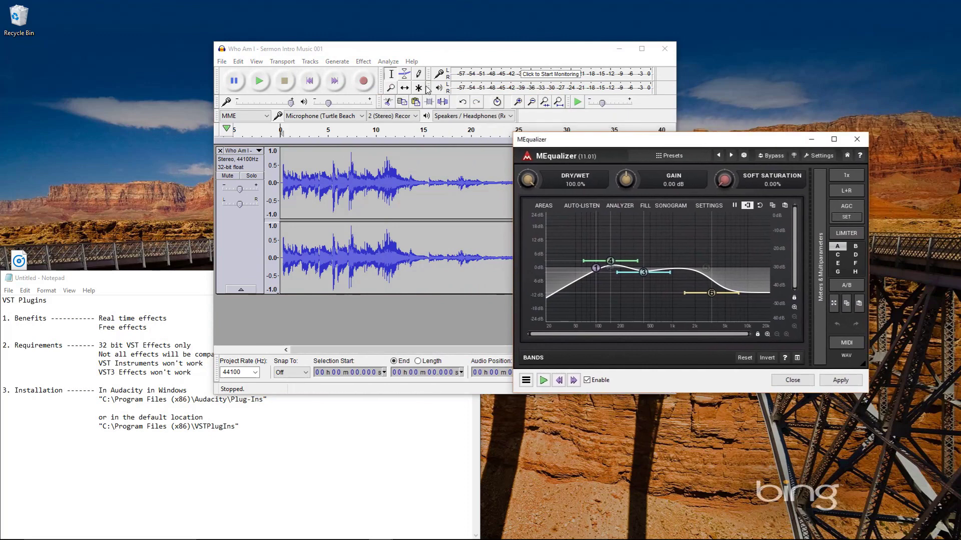
drag(439, 56, 307, 33)
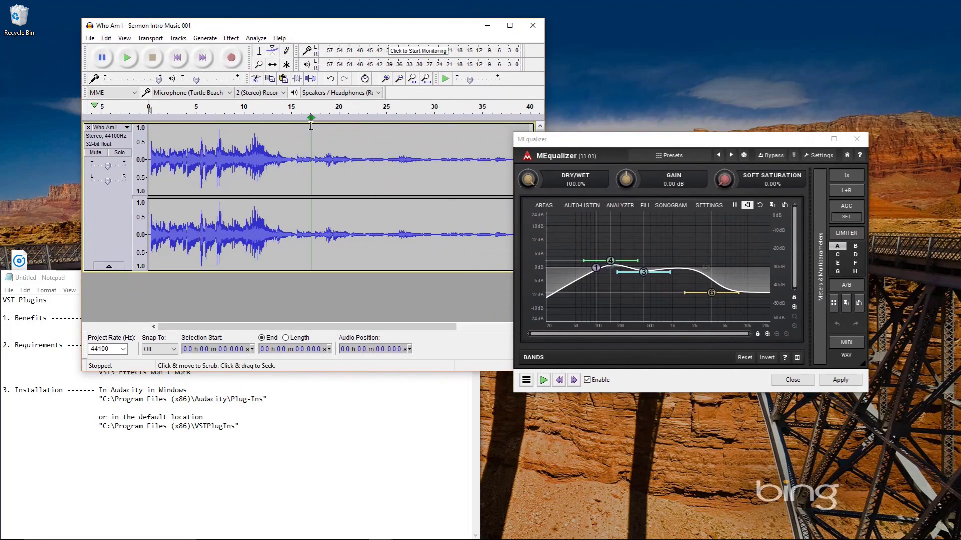
click(162, 229)
click(542, 381)
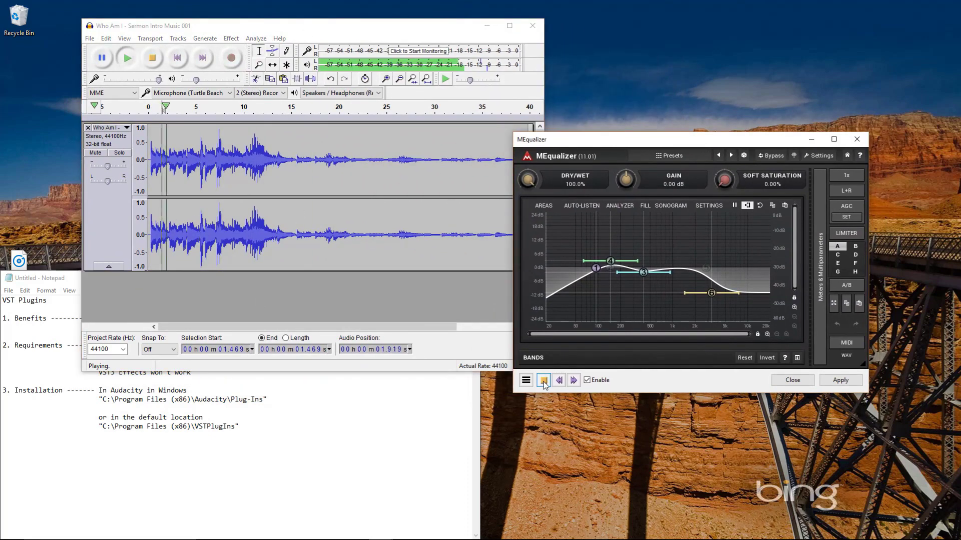
Toggle low-cut band 1 off and on, adjust band 4's boost, and lift band 6.
double_click(595, 268)
double_click(596, 268)
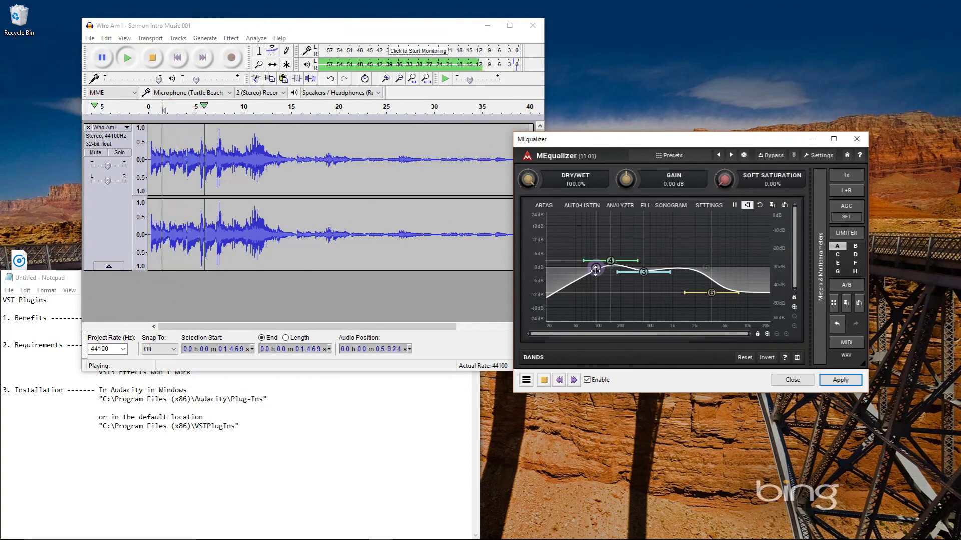
mouse_move(610, 261)
mouse_down()
mouse_move(610, 216)
mouse_move(720, 212)
mouse_move(612, 215)
mouse_move(610, 260)
mouse_up()
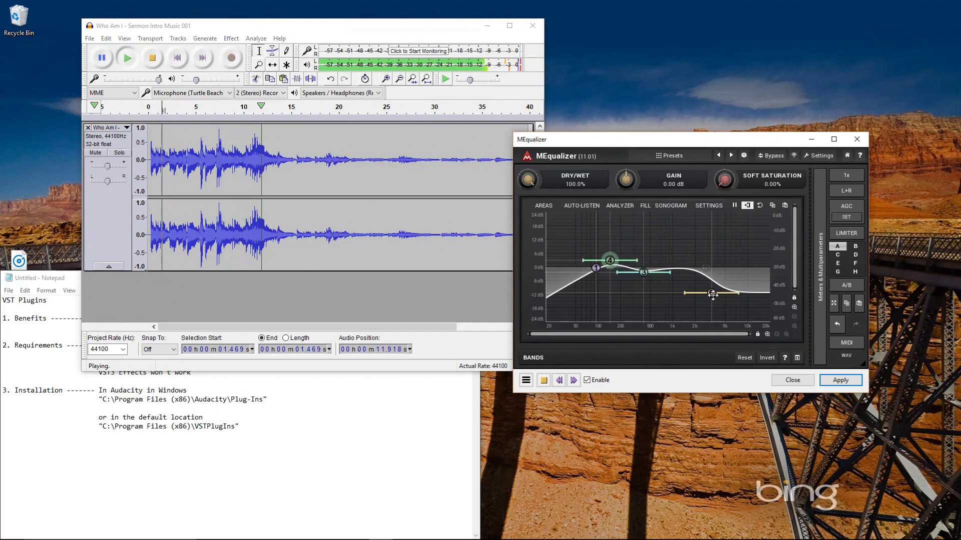
drag(711, 292, 706, 272)
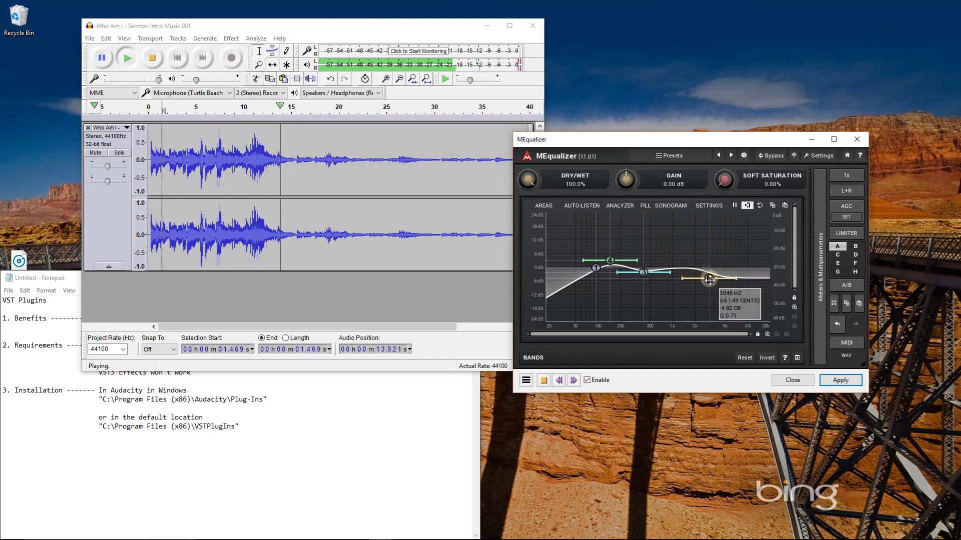
Compare the equalized and original sound by toggling the equalizer bypass during preview.
click(589, 382)
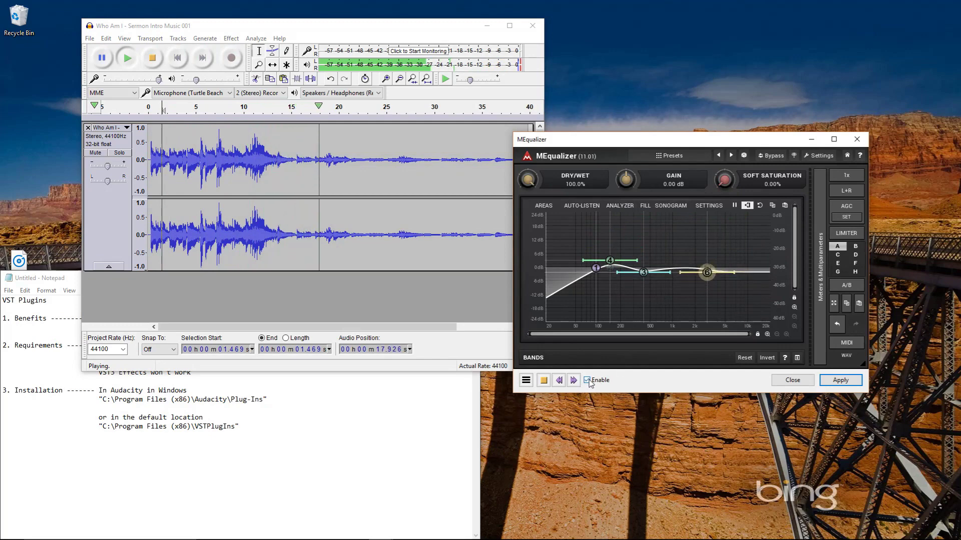
click(588, 380)
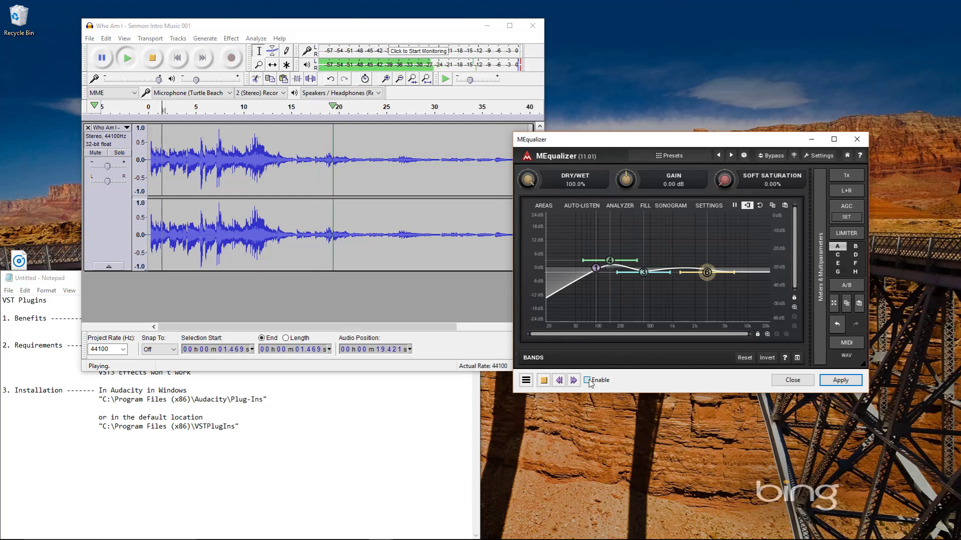
click(559, 381)
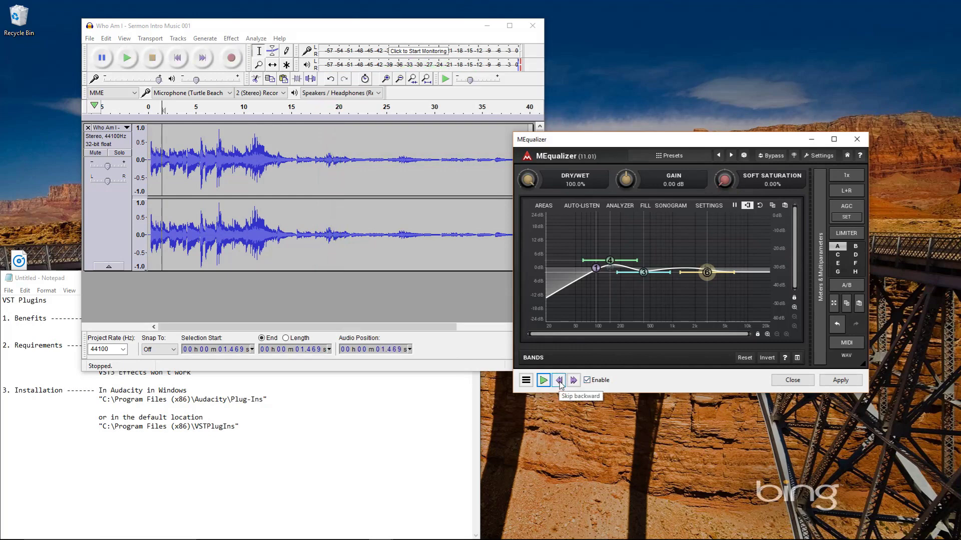
click(544, 380)
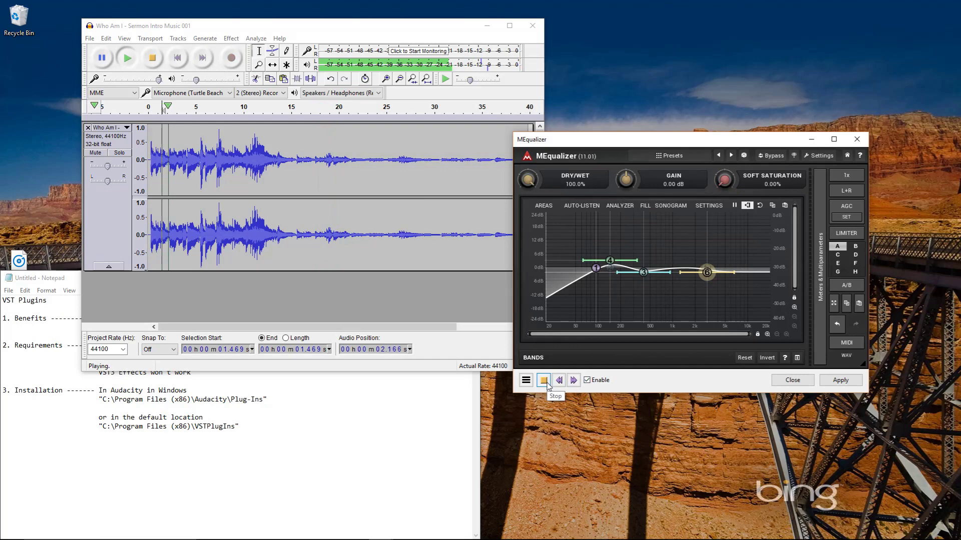
click(587, 381)
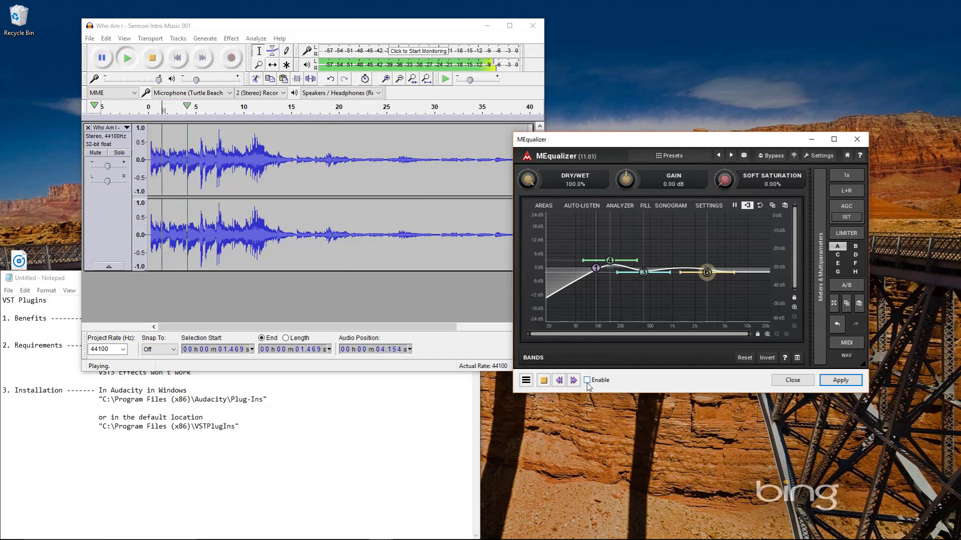
click(586, 382)
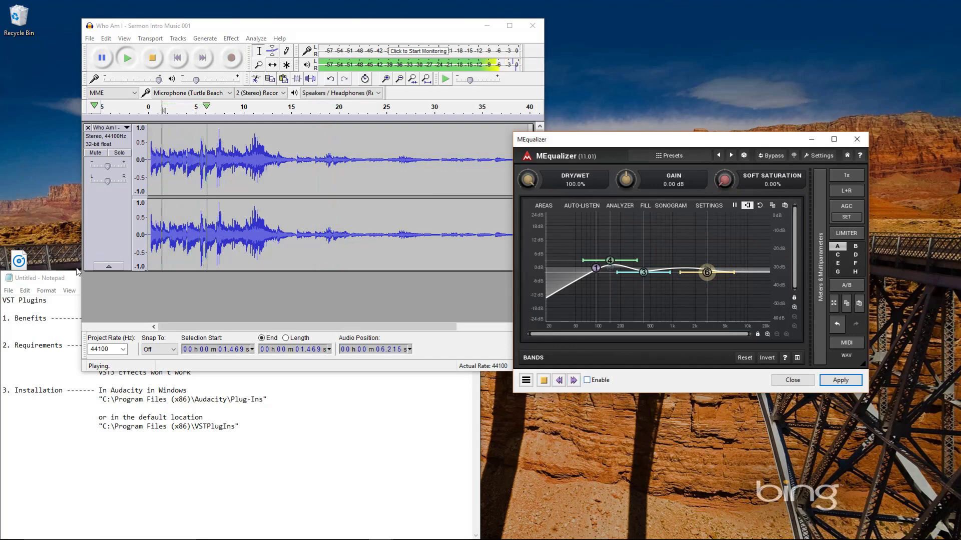
Apply the equalizer curve to the whole track and close MEqualizer.
click(102, 225)
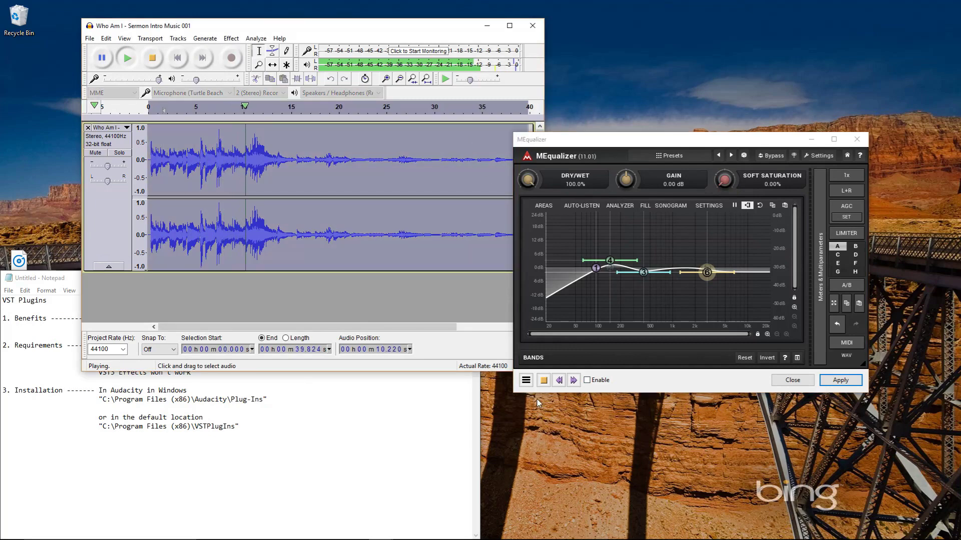
click(544, 380)
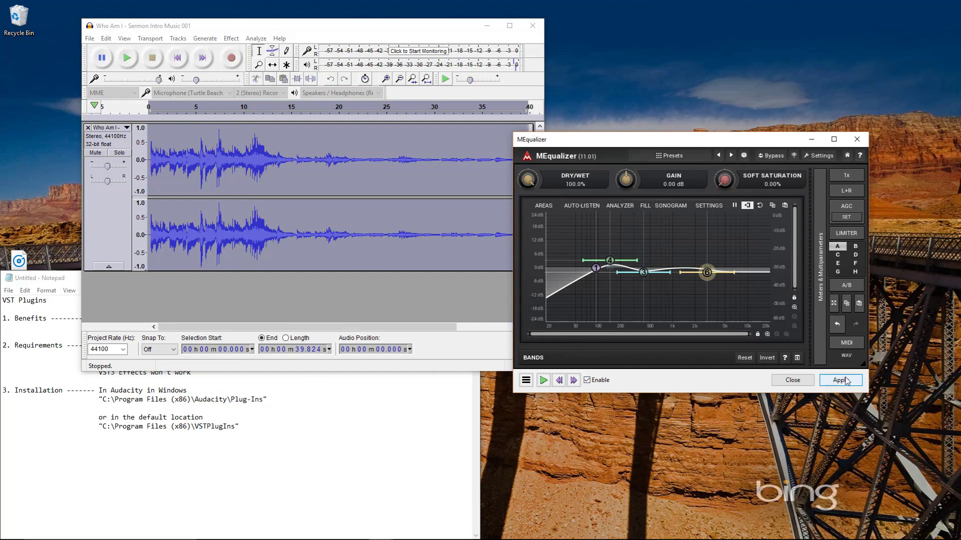
click(840, 380)
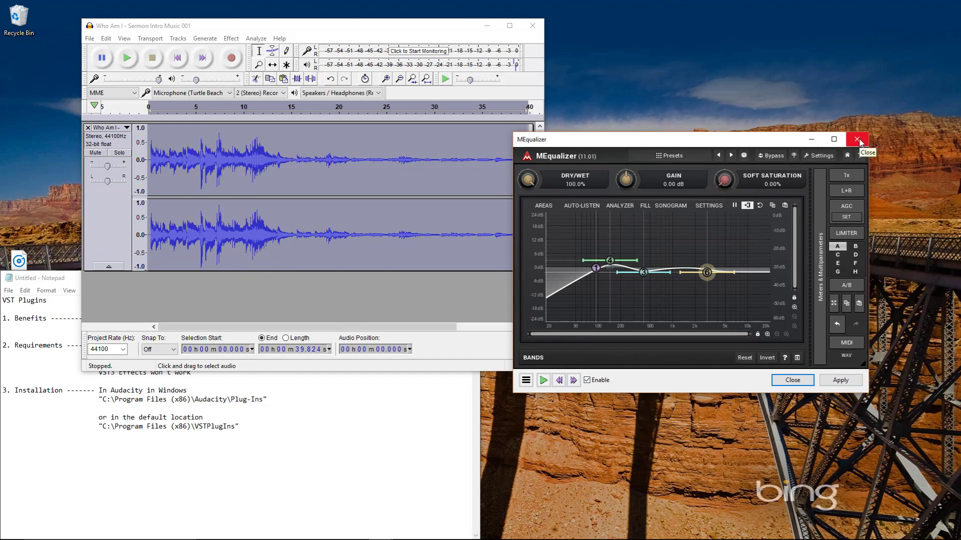
click(859, 141)
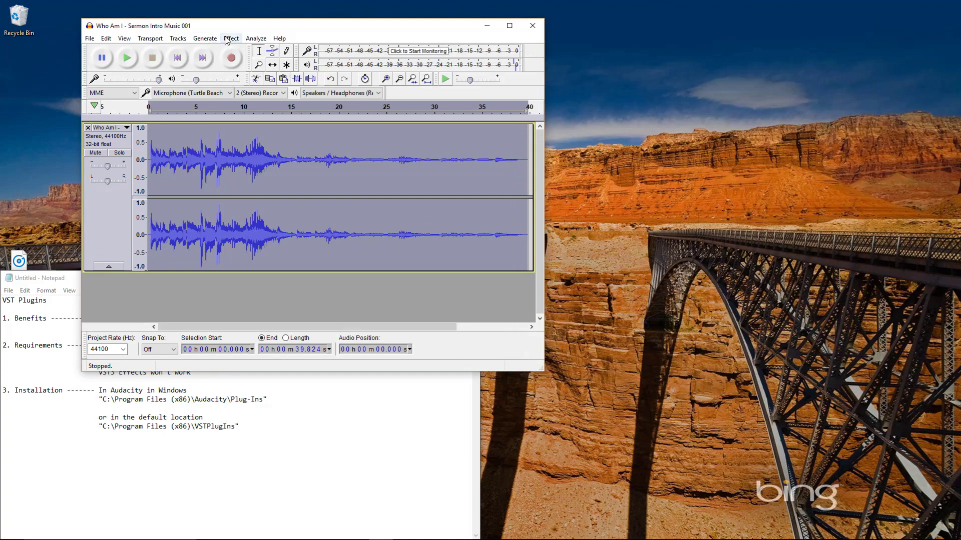
Apply MeldaProduction MCompressor to the track with the threshold lowered to -42.2 dB.
click(226, 40)
mouse_move(279, 129)
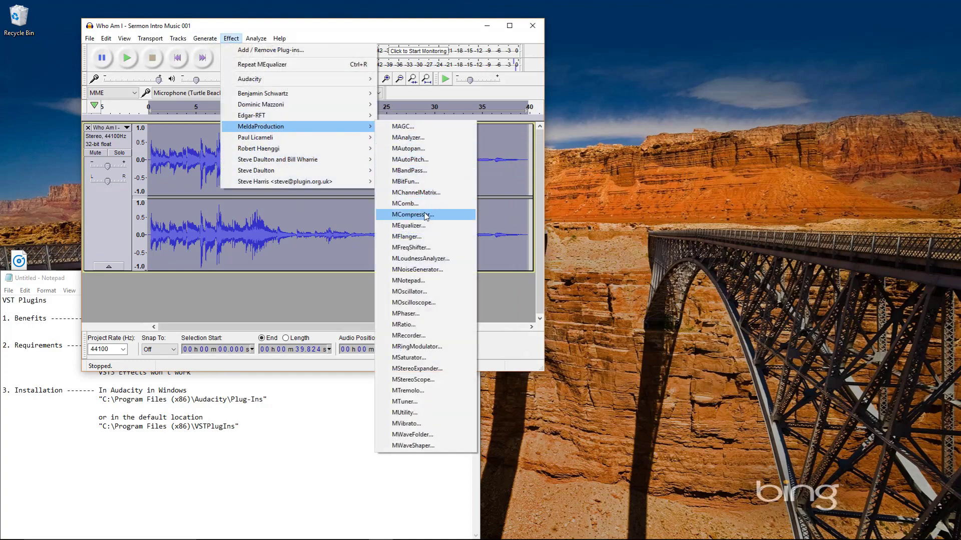
click(426, 216)
click(149, 320)
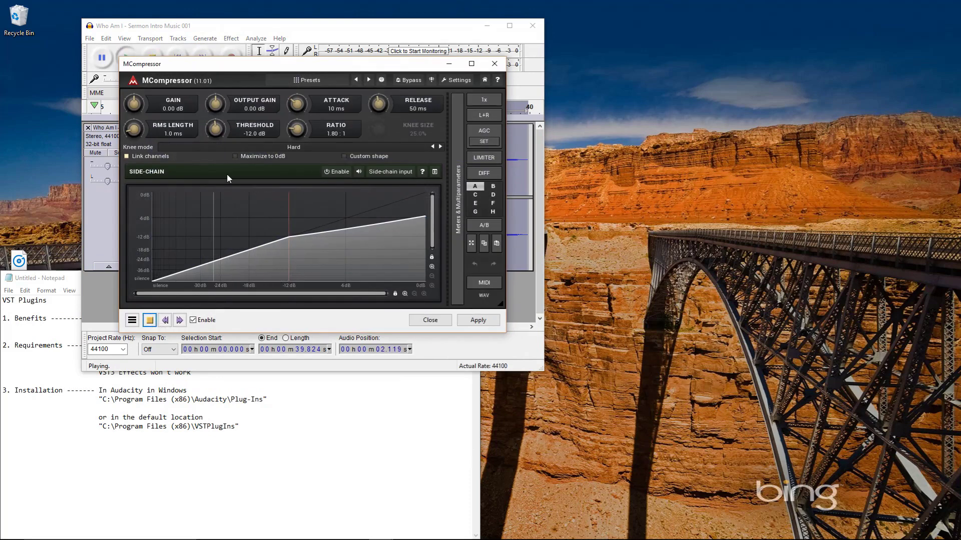
drag(216, 131, 416, 223)
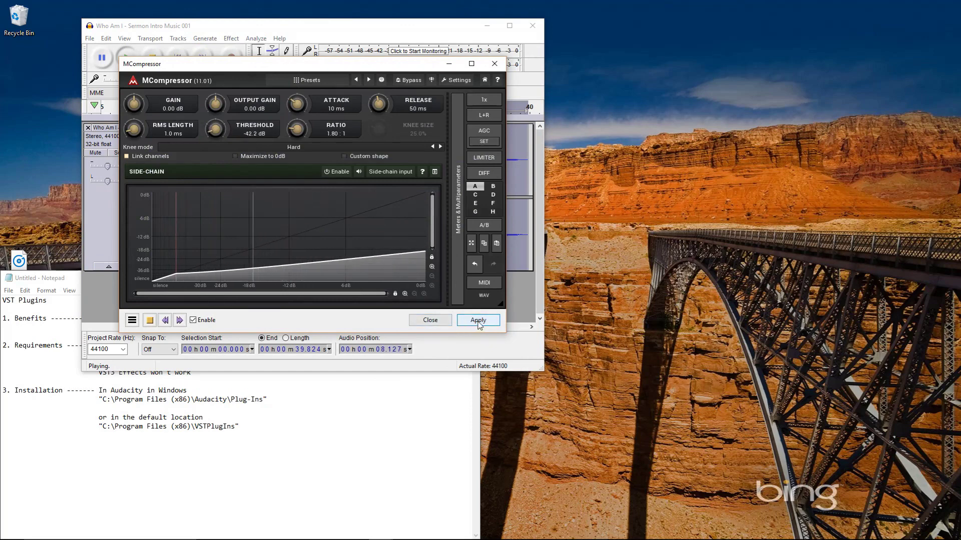
click(494, 63)
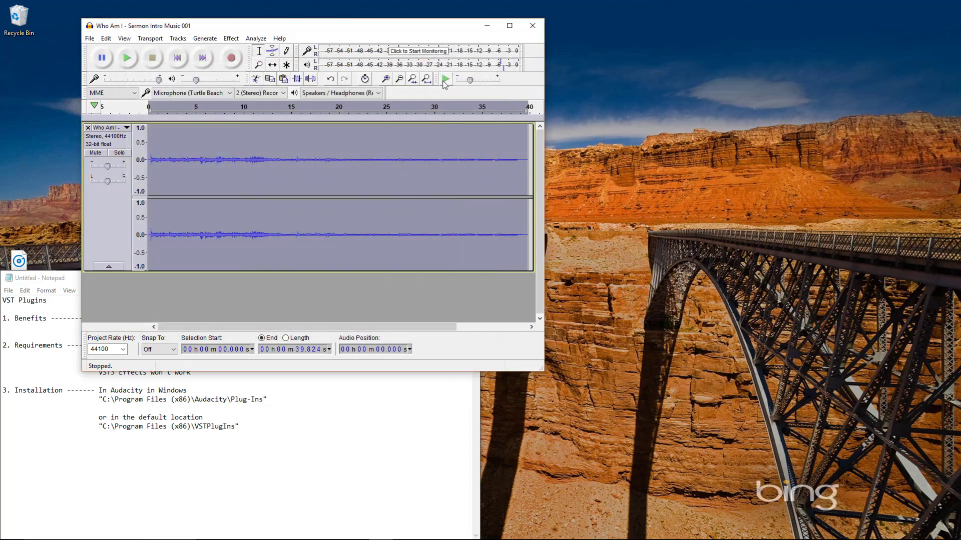
Undo the compression to restore the original waveform, then bring up the Effect menu.
click(214, 163)
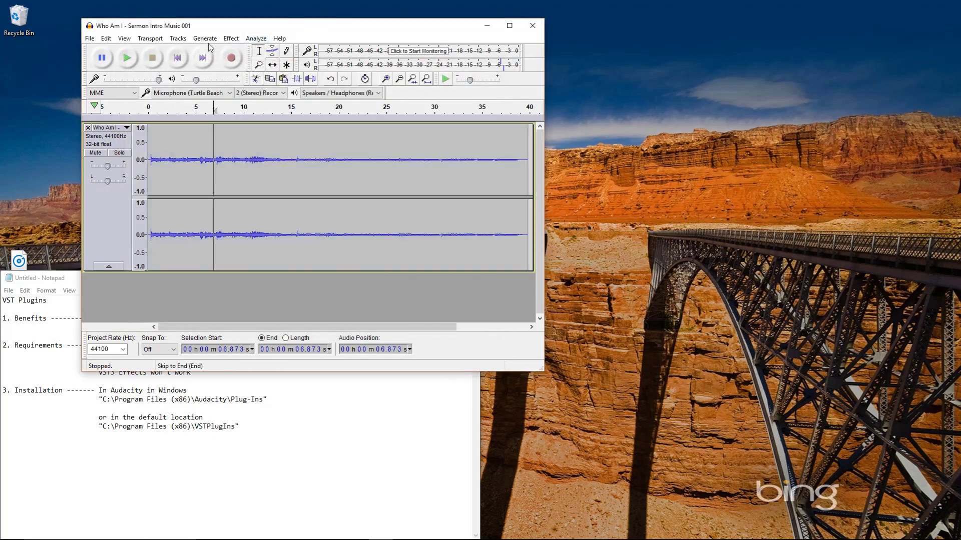
click(106, 38)
key(ctrl+a)
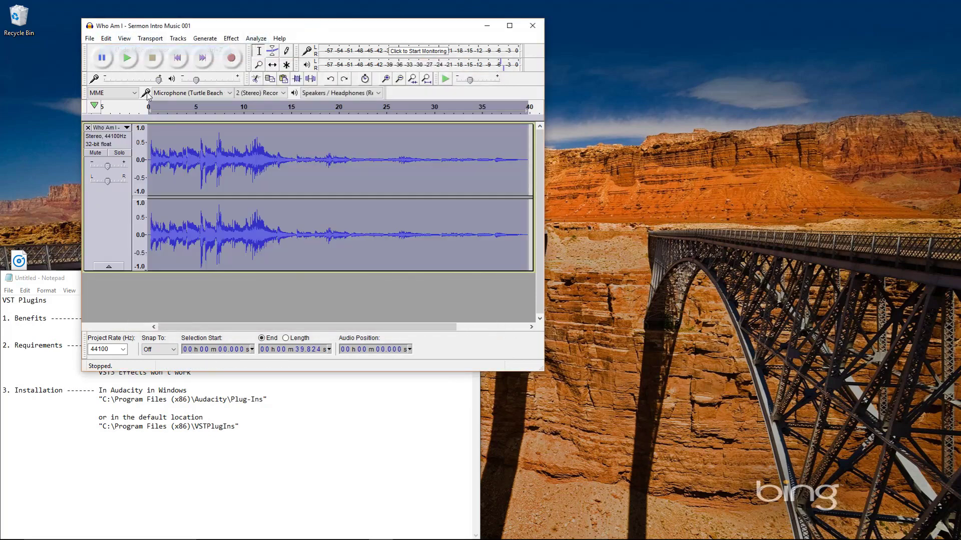
click(231, 39)
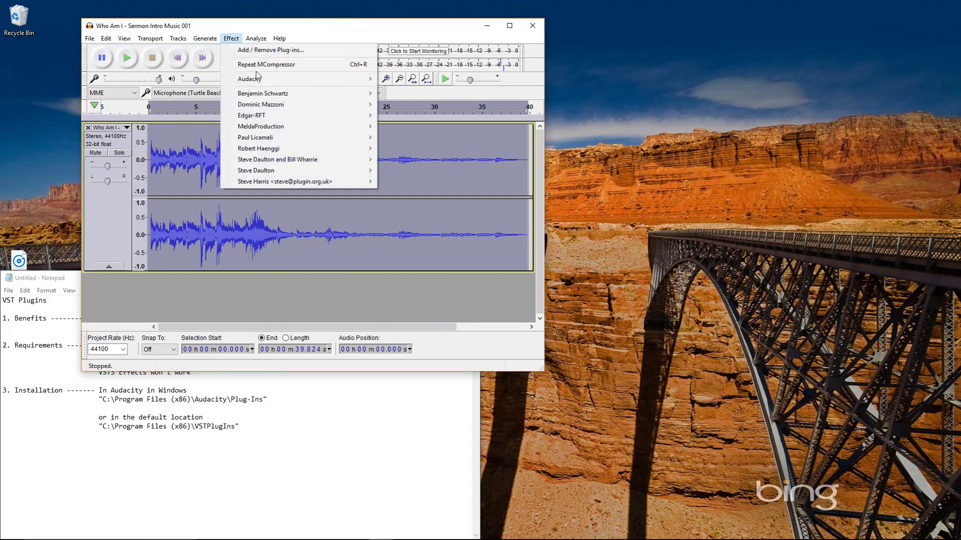
Open Audacity's built-in Equalization beside the track and preview the flat curve.
mouse_move(257, 77)
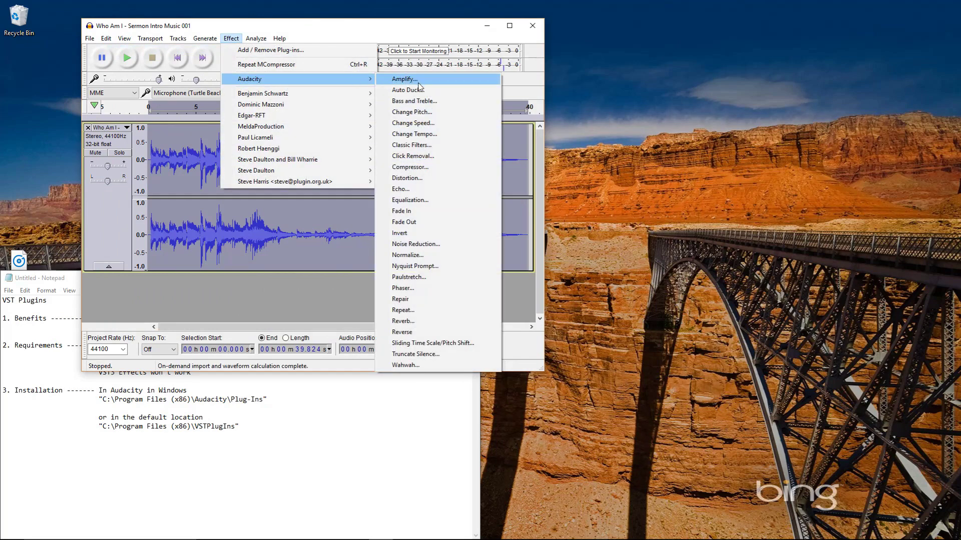
click(439, 200)
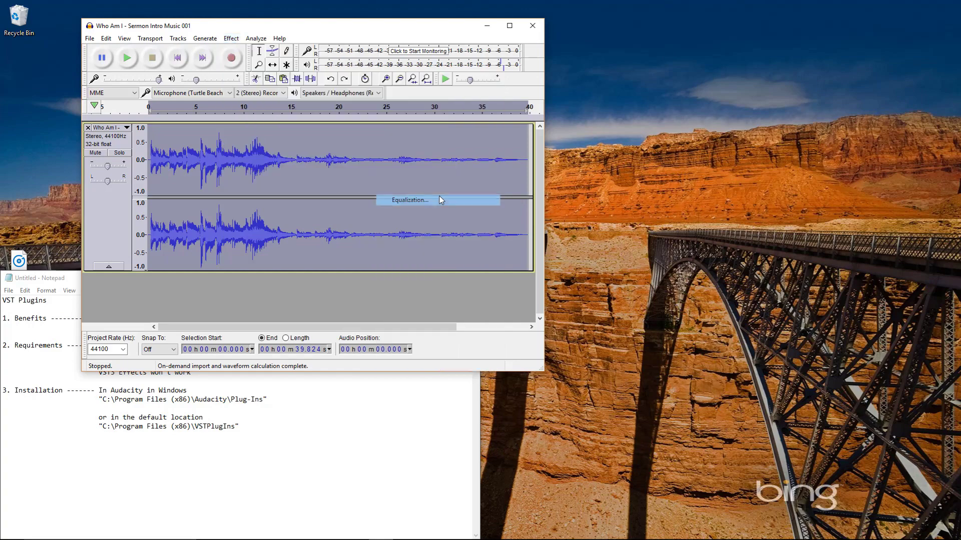
drag(307, 57, 552, 93)
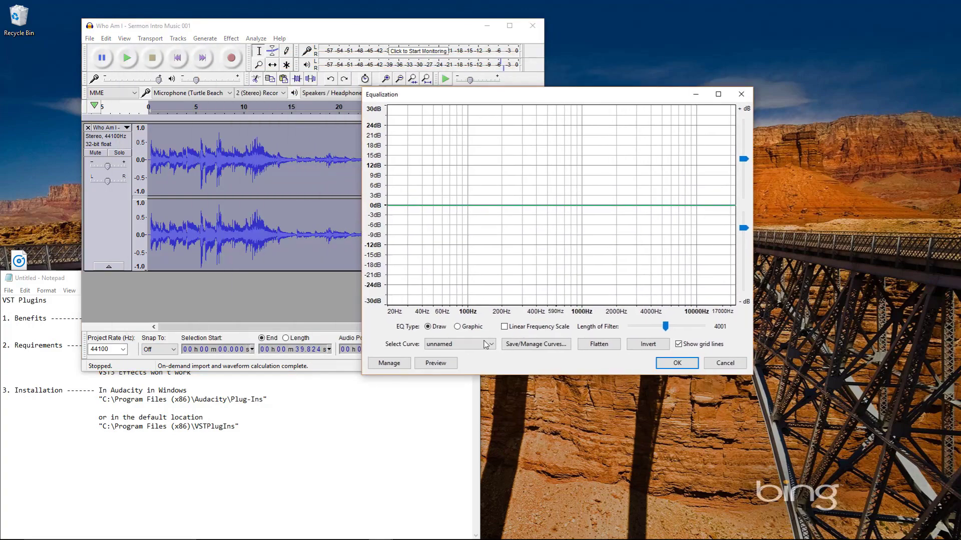
click(435, 363)
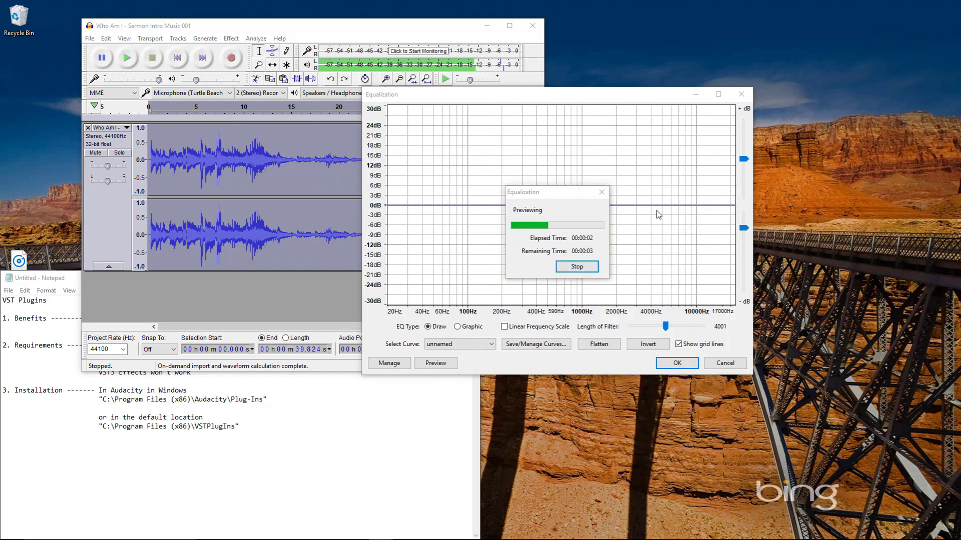
click(577, 266)
Draw a peak near 590 Hz and a low boost below 100 Hz, then cancel unapplied.
mouse_move(551, 205)
mouse_down()
mouse_move(550, 189)
mouse_move(535, 213)
mouse_up()
drag(585, 192, 588, 217)
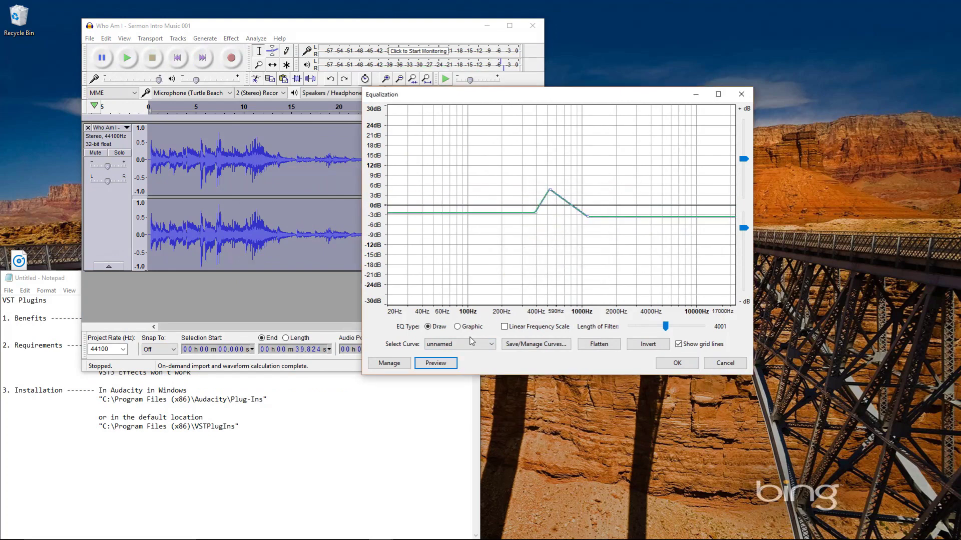
click(450, 367)
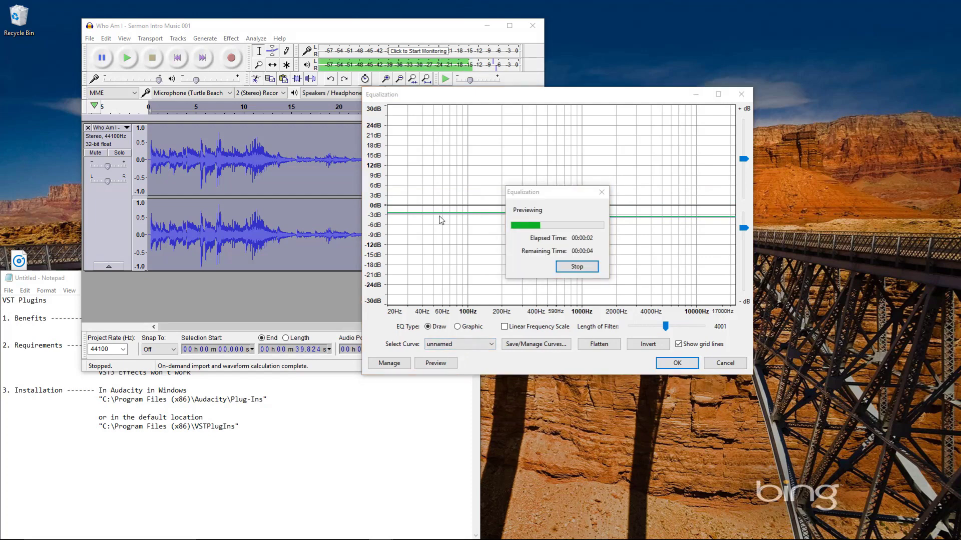
click(577, 266)
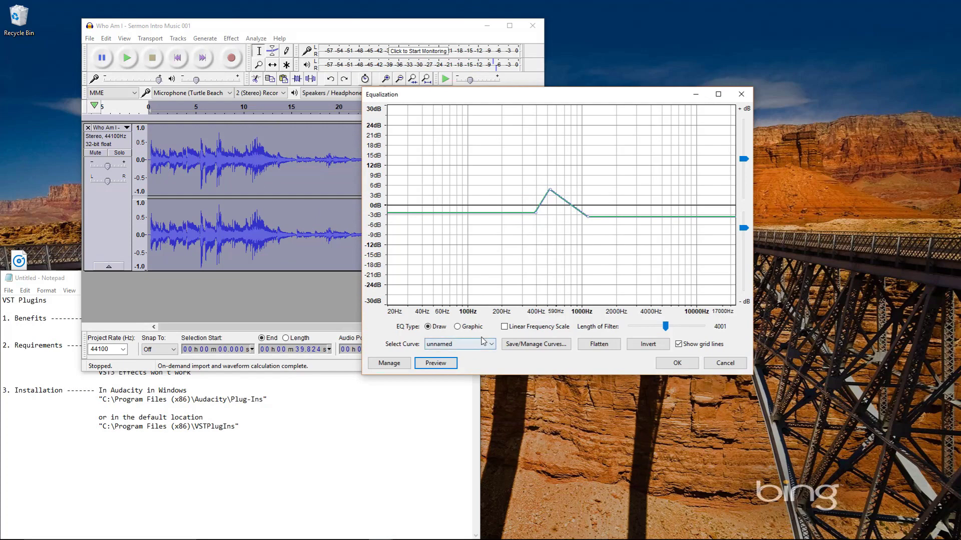
drag(489, 214, 477, 182)
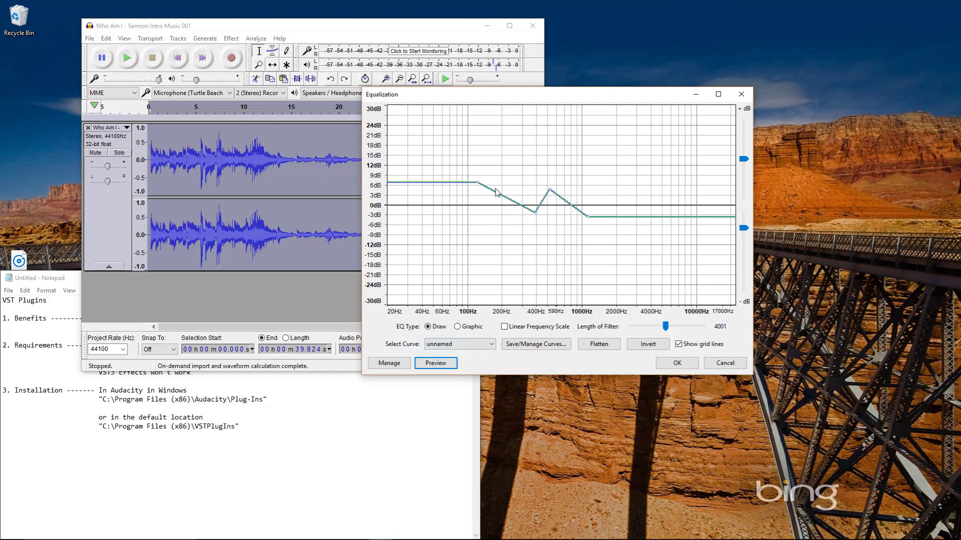
click(724, 364)
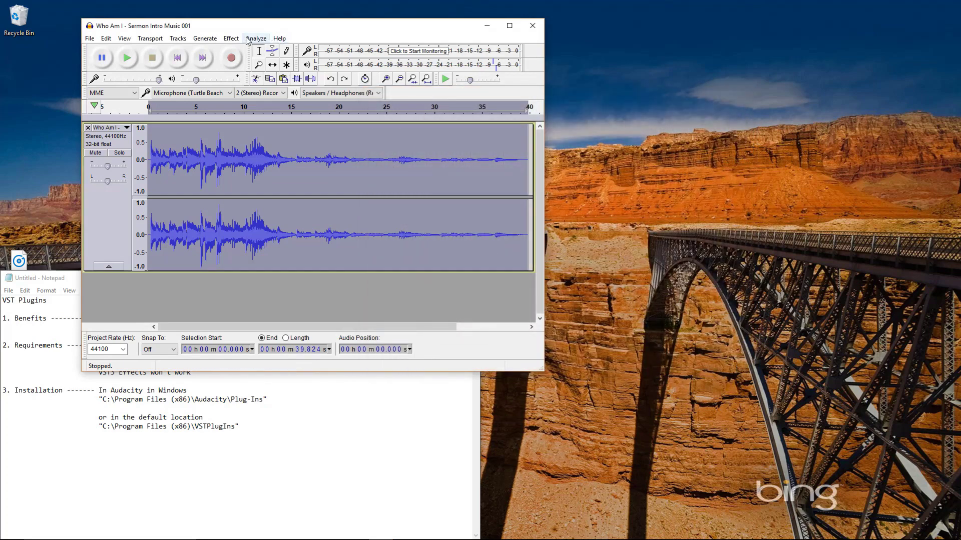
drag(282, 31, 359, 82)
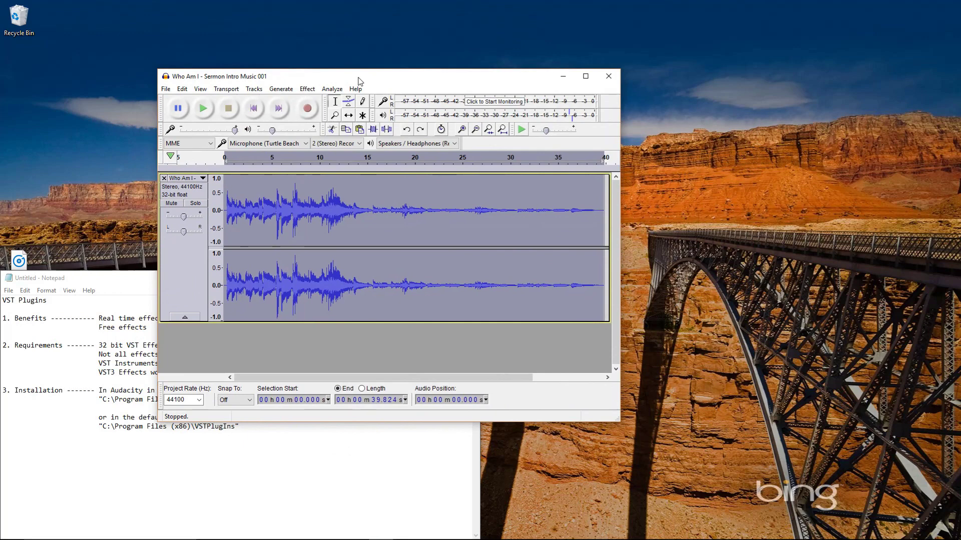
Drag the Audacity window further down-right to uncover the Notepad notes.
drag(365, 81, 405, 116)
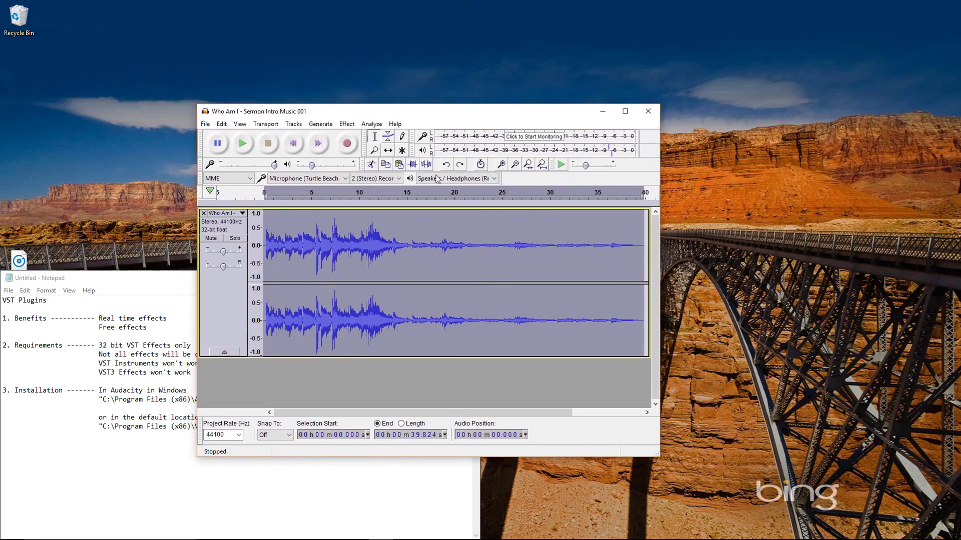